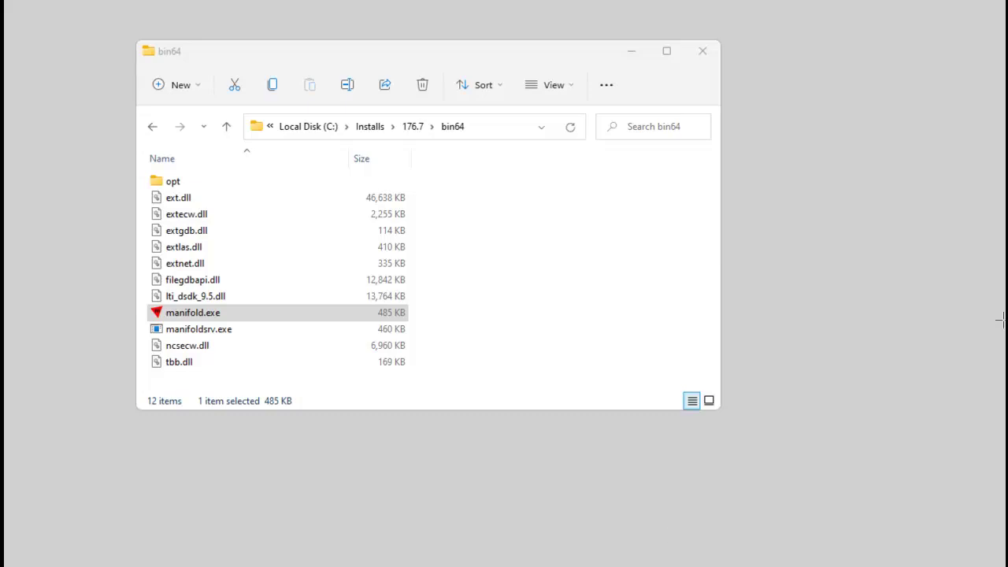
Run manifold.exe from the bin64 folder as administrator
left_click(407, 55)
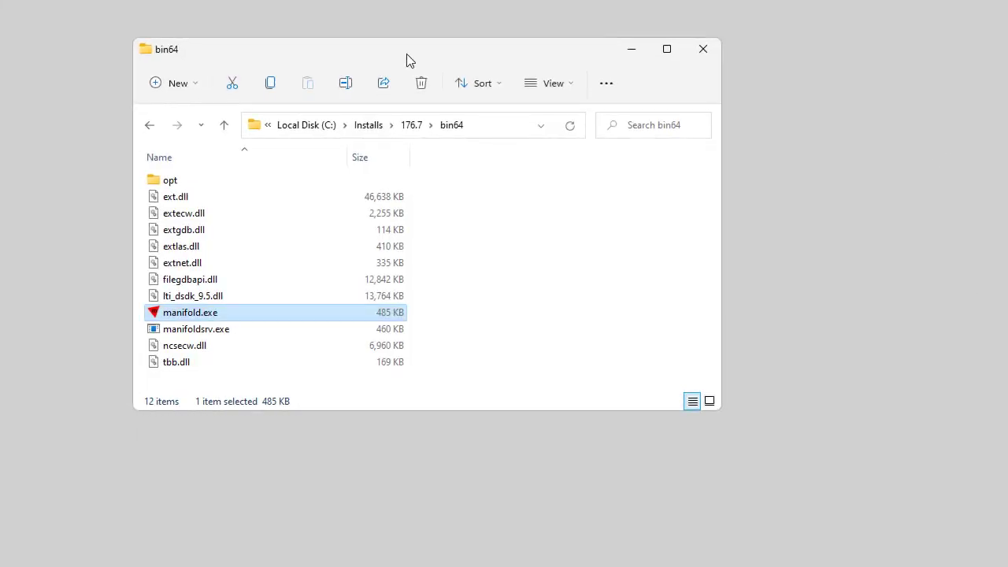
right_click(279, 313)
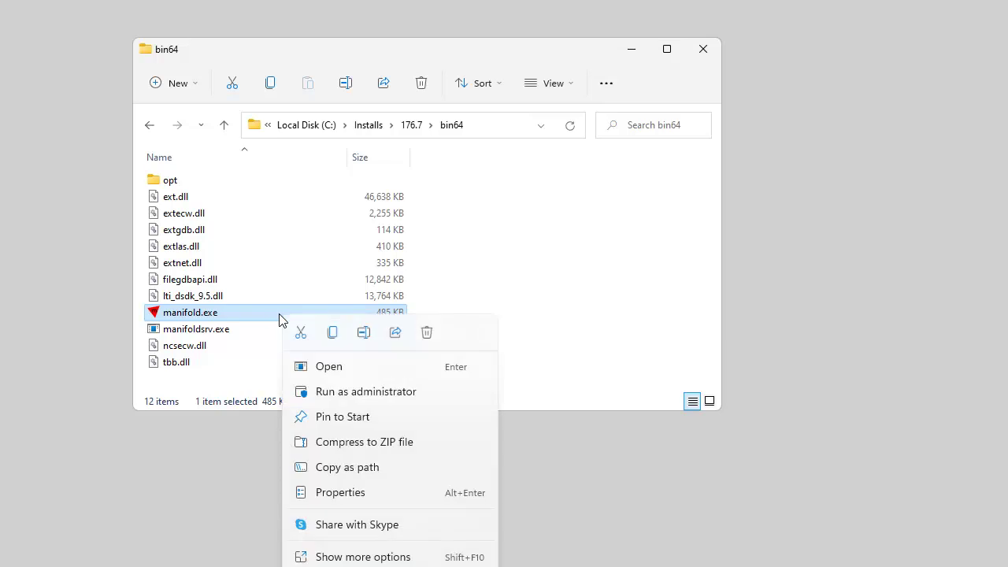
left_click(401, 393)
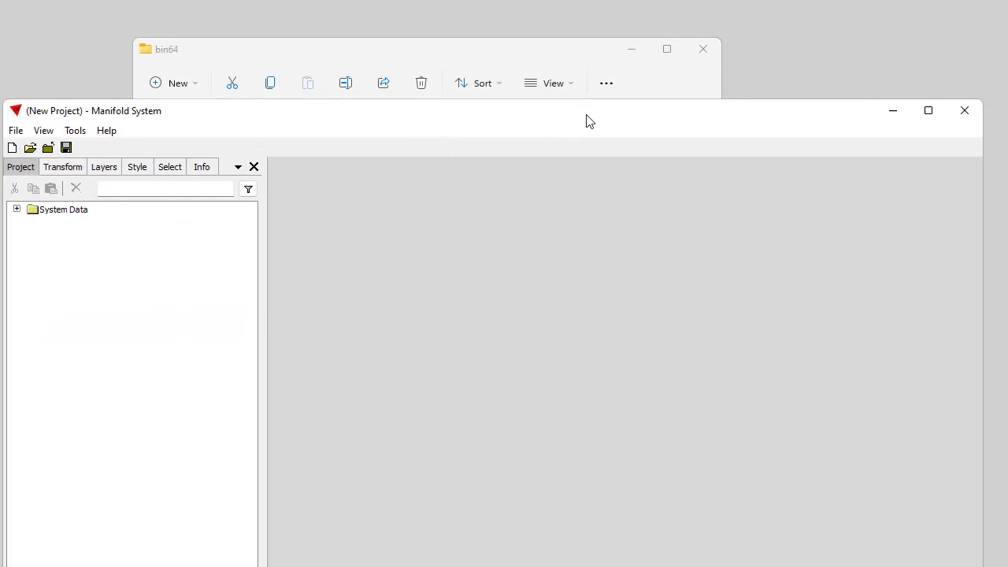
Move the Manifold window to the top of the screen and stretch it to full width
left_click_drag(588, 119, 577, 15)
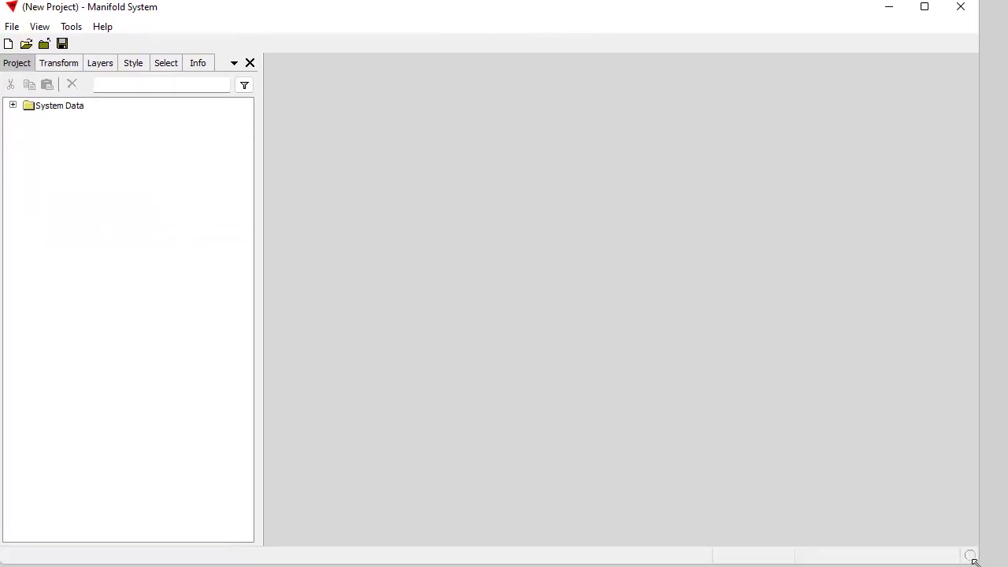
left_click_drag(973, 560, 1002, 562)
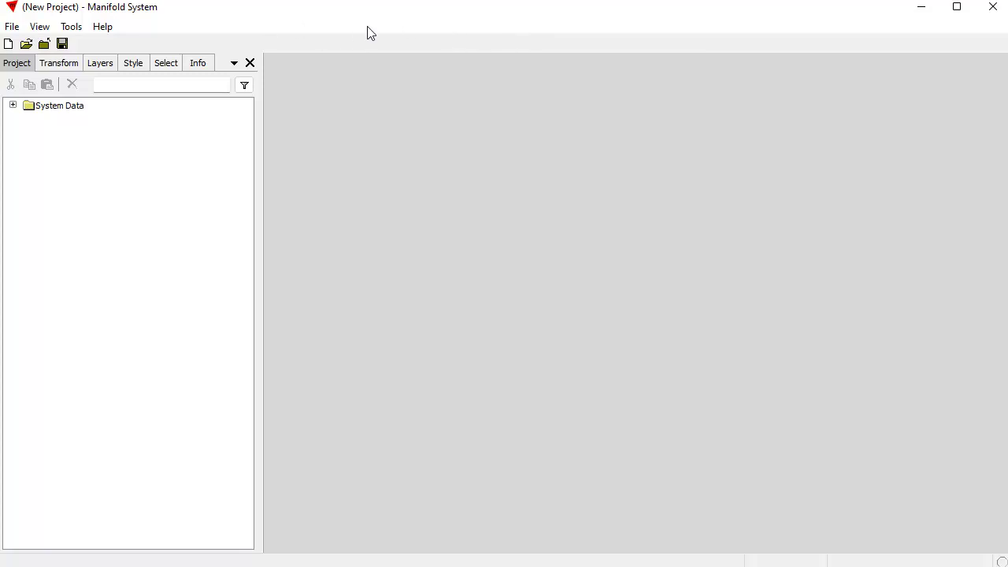
Install the license for all users from the Help > About box, then close it
left_click(109, 31)
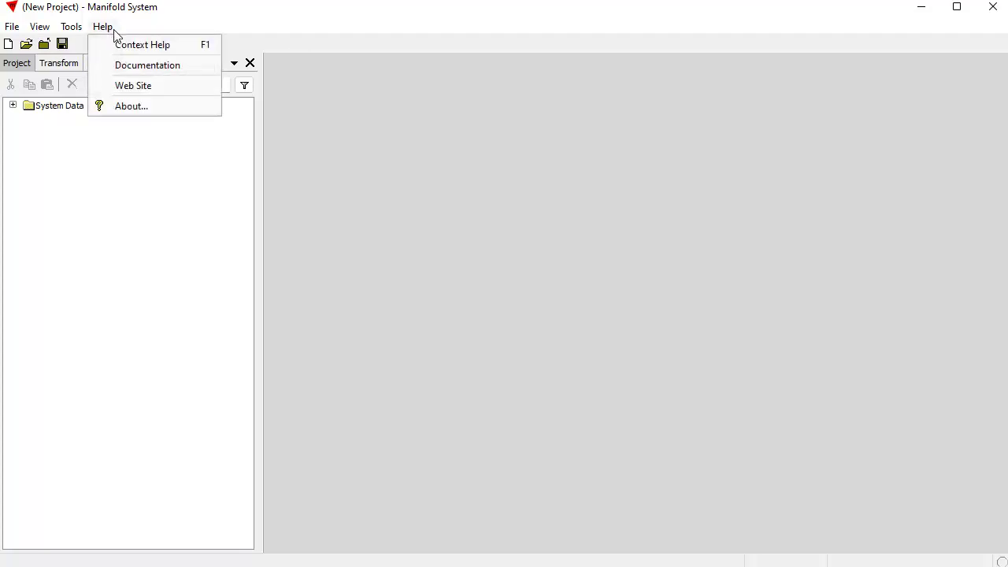
left_click(183, 106)
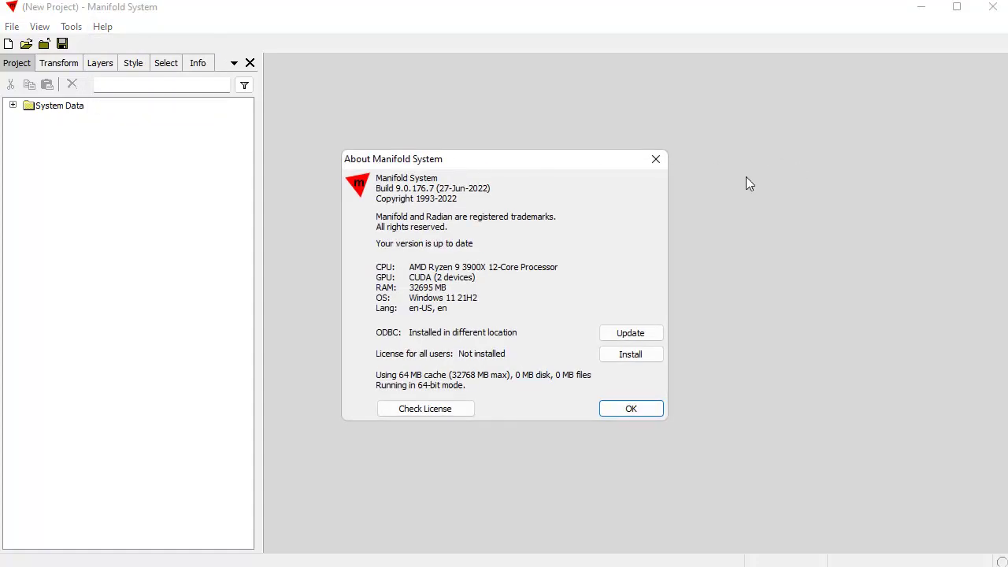
left_click_drag(581, 159, 582, 139)
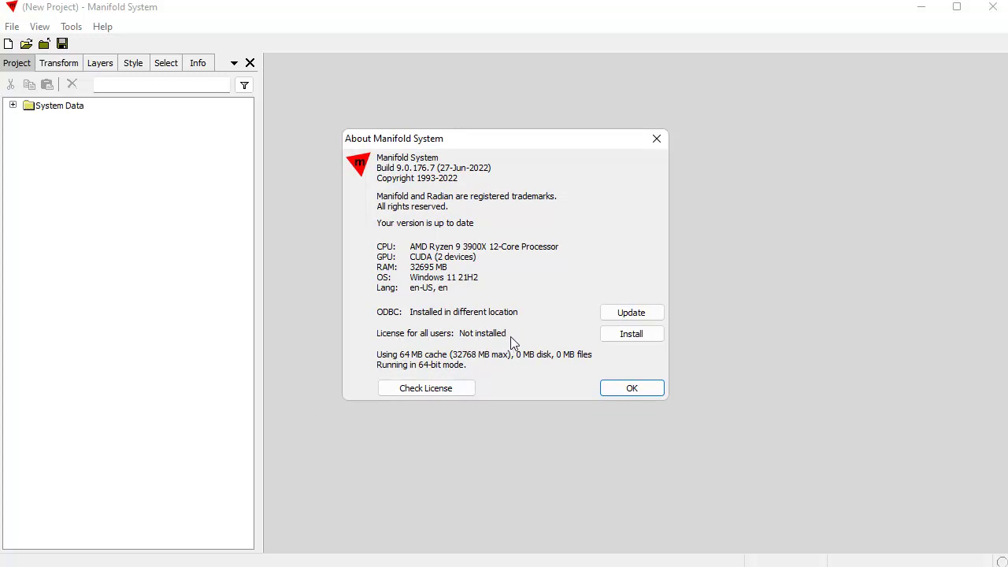
left_click(621, 338)
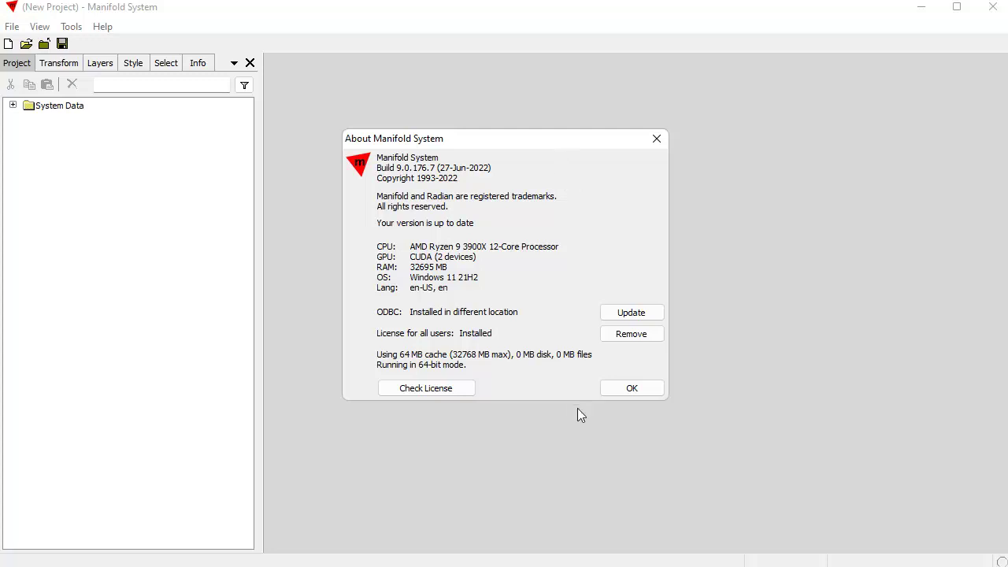
left_click(643, 388)
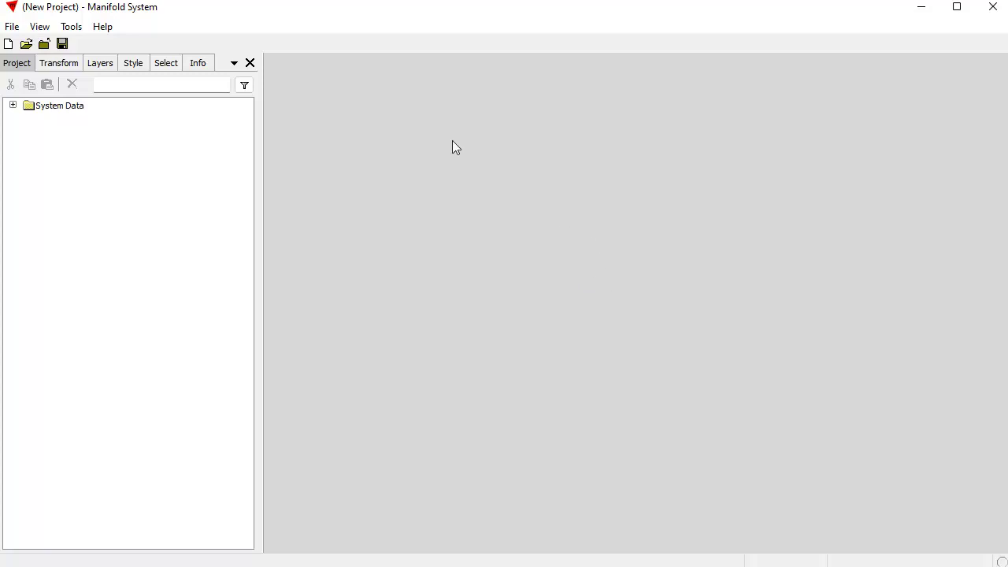
Open the Manage Services dialog and add a new service
left_click(71, 31)
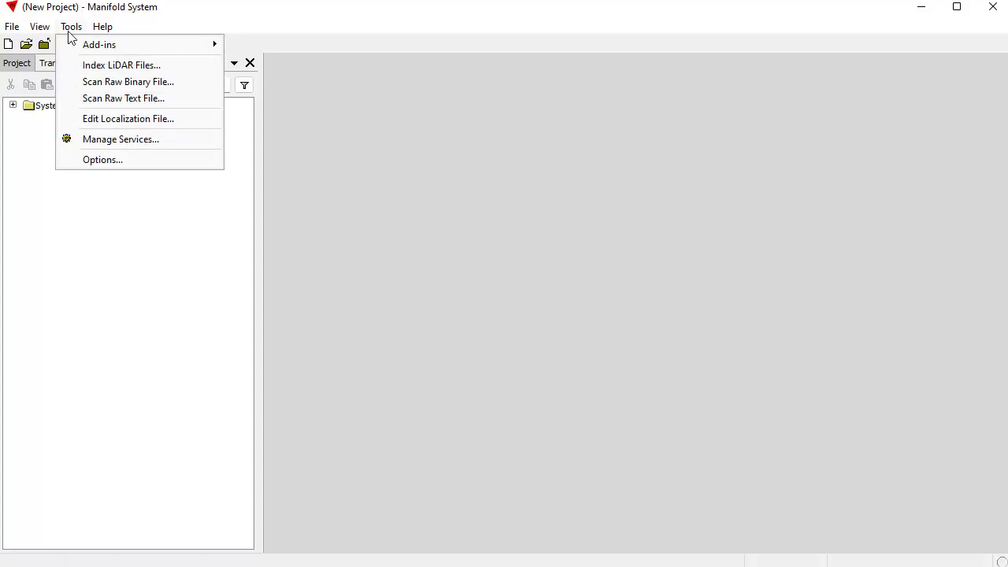
left_click(169, 139)
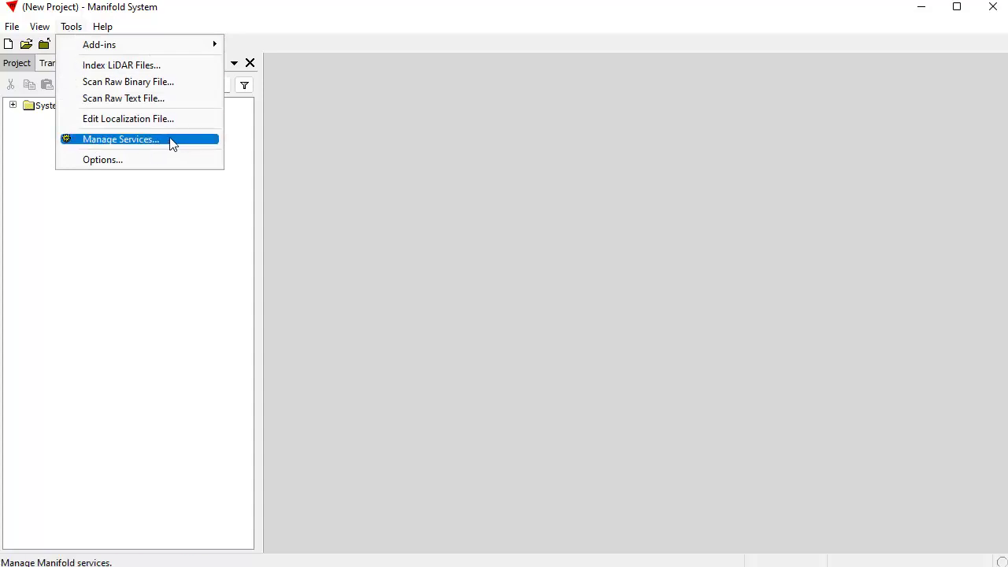
left_click_drag(441, 174, 537, 131)
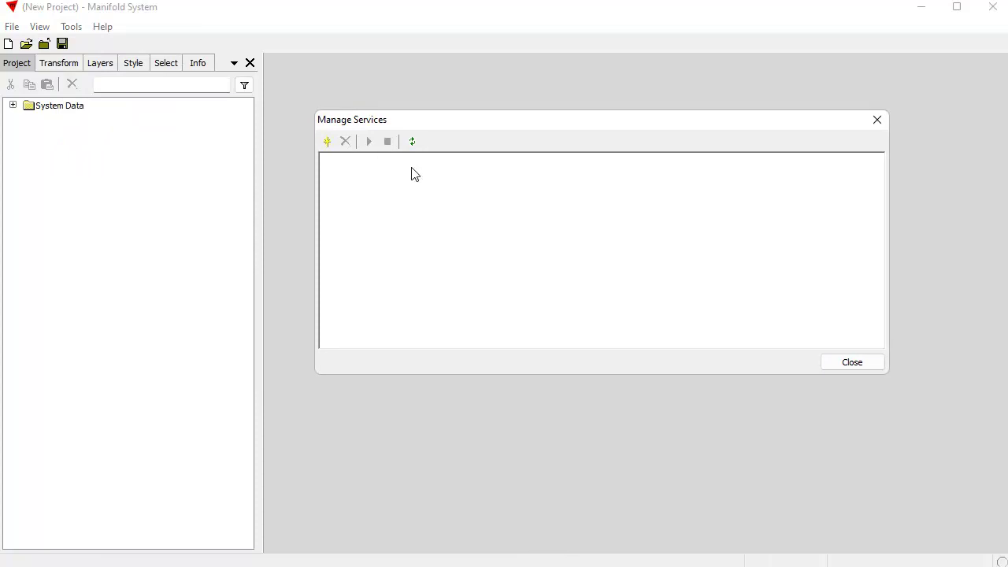
left_click(328, 142)
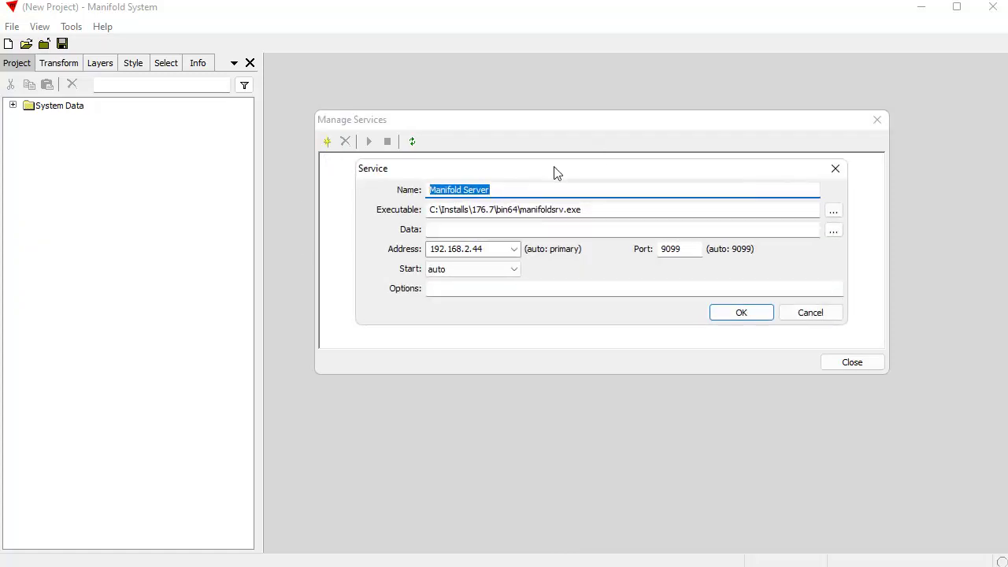
Name the new service 'Server Boston' and browse for its data file
left_click(511, 187)
left_click_drag(496, 189, 360, 204)
type("Server B")
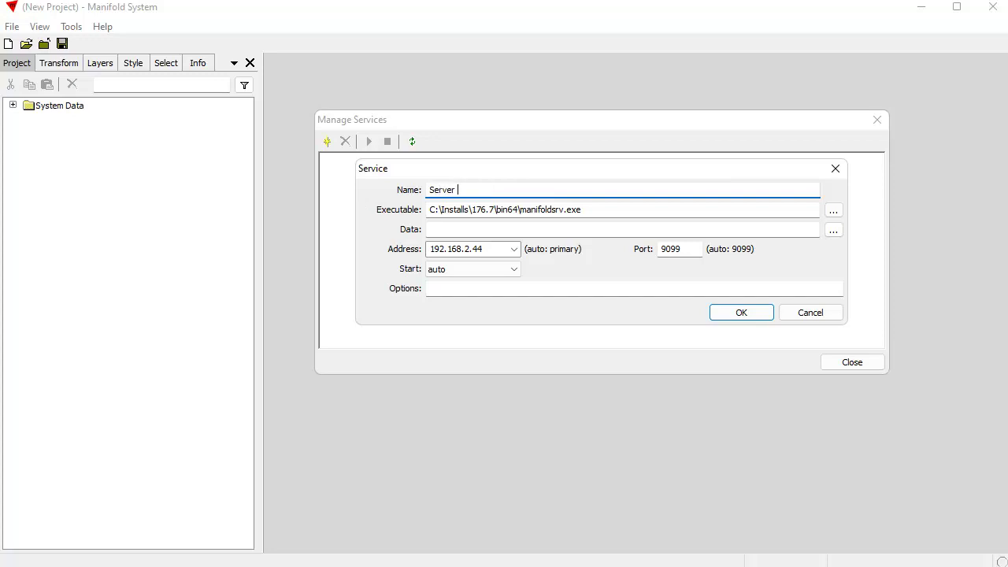
type("oston")
key("BackSpace")
left_click(835, 235)
Set C:\Data\Boston\Boston OSM.map as the Server Boston data file
left_click_drag(657, 189, 507, 100)
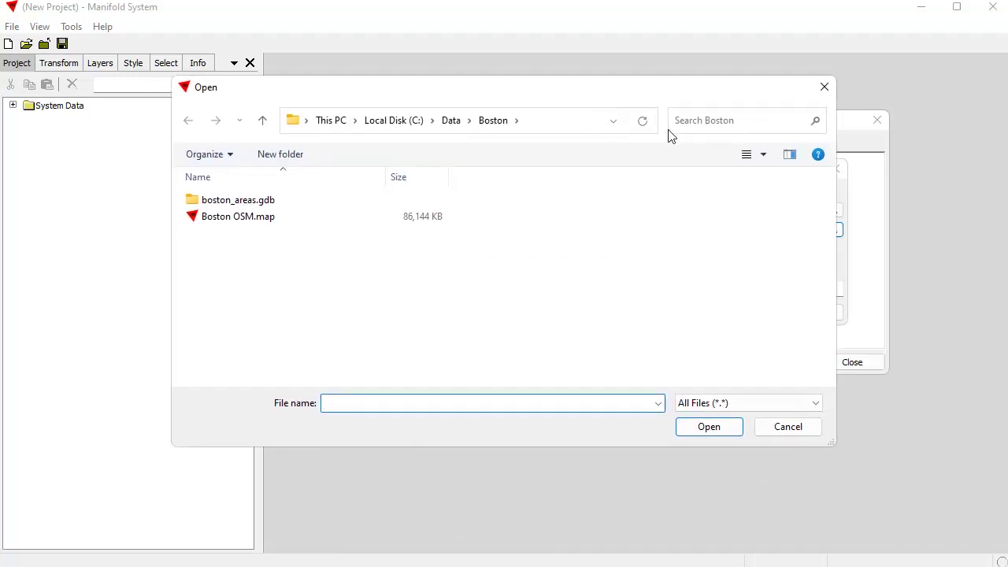
left_click(451, 121)
double_click(247, 235)
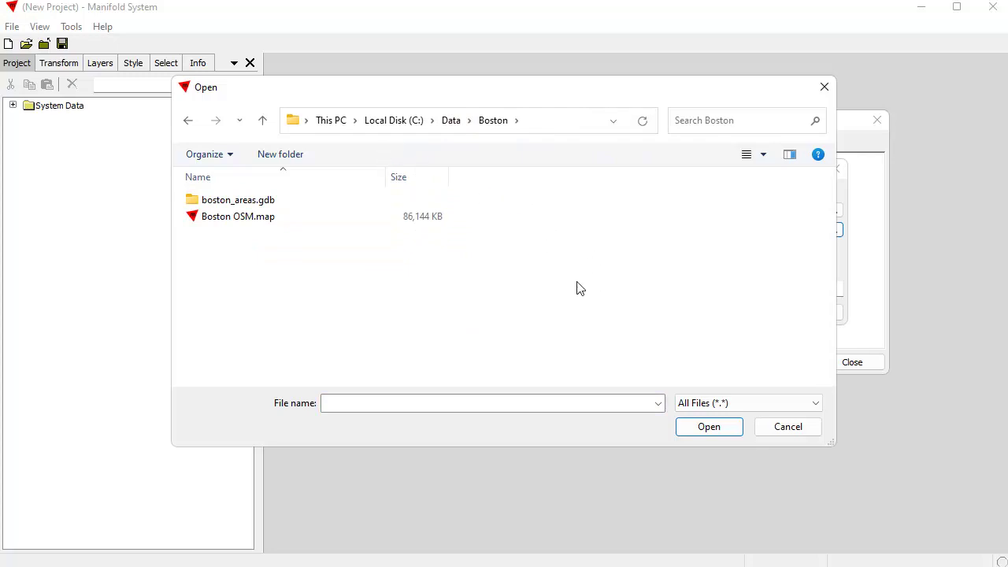
left_click(249, 224)
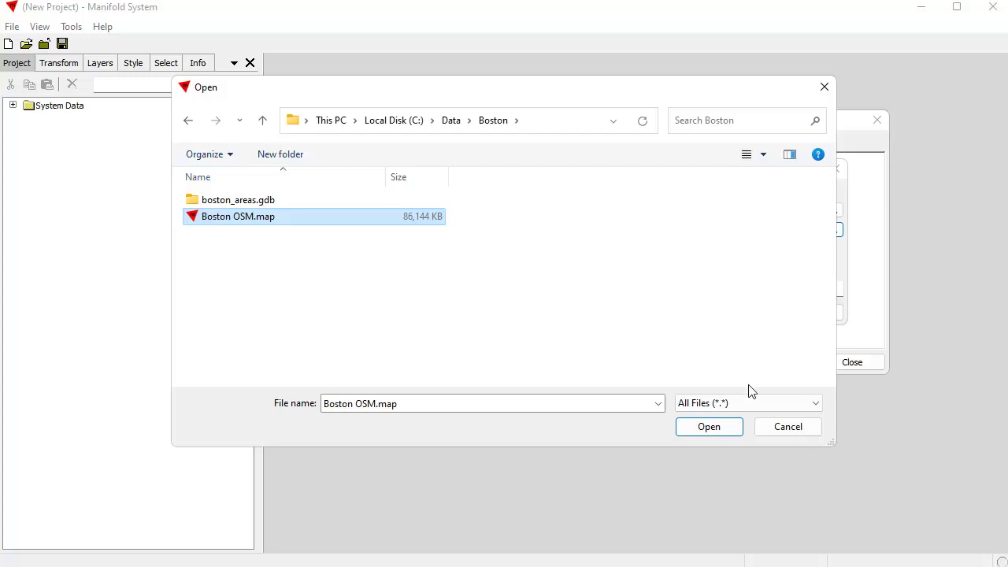
left_click(709, 427)
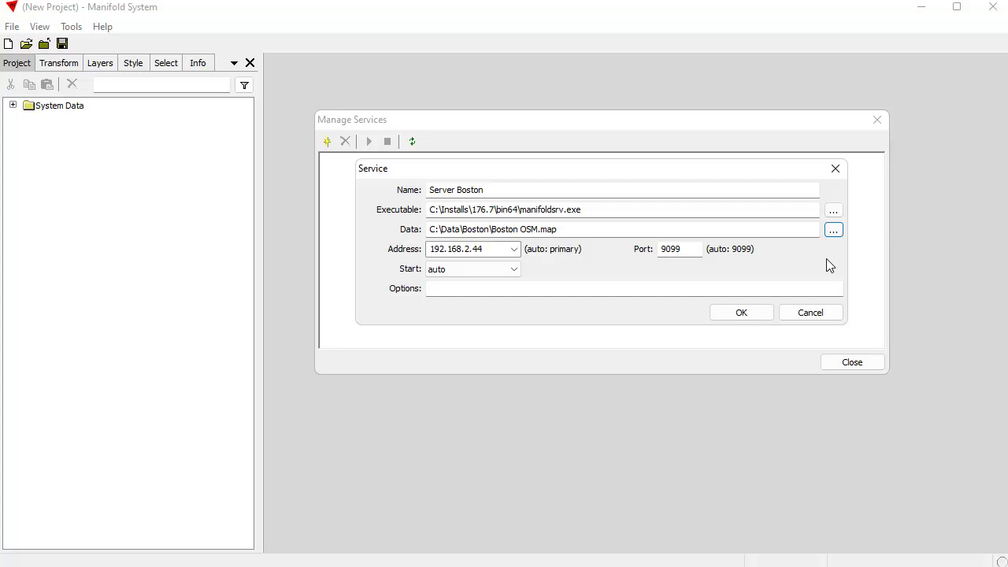
Keep the start mode on auto and save Server Boston on port 9099
left_click(519, 272)
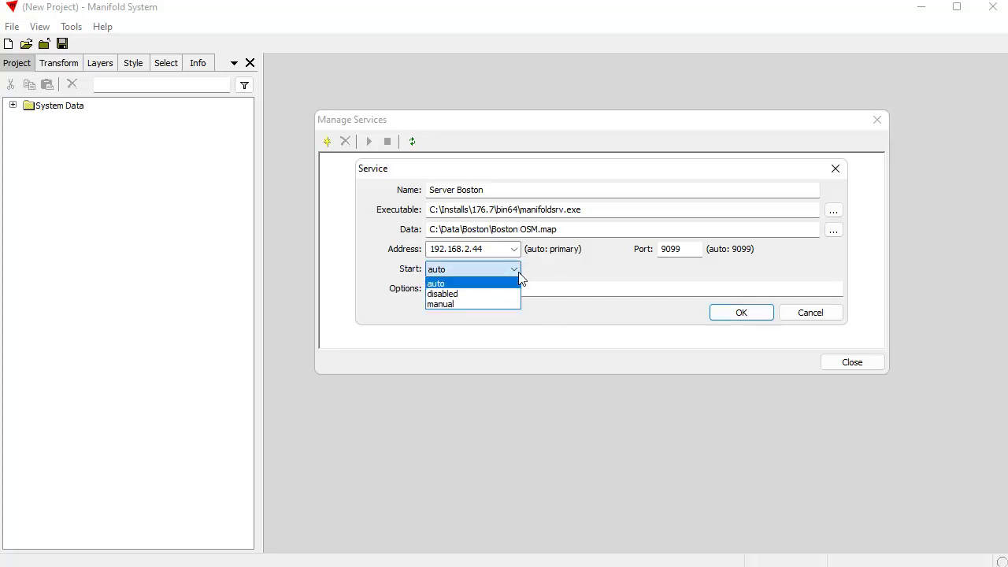
left_click(446, 284)
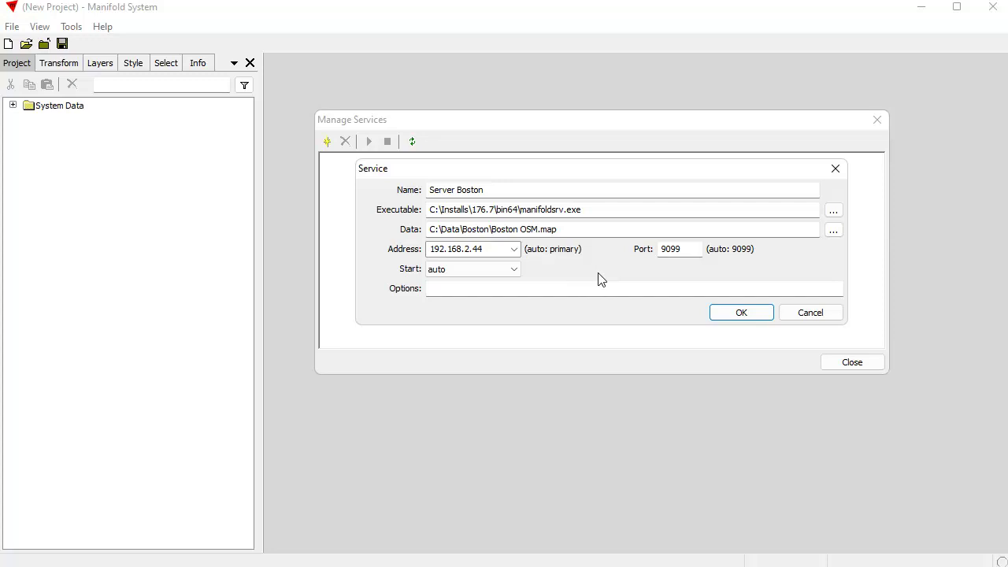
left_click(516, 270)
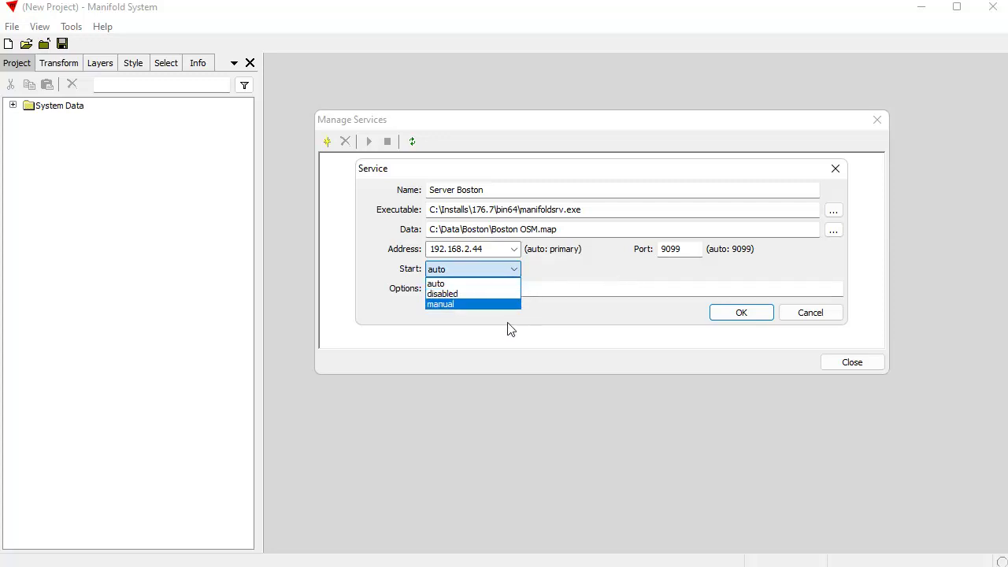
left_click(597, 282)
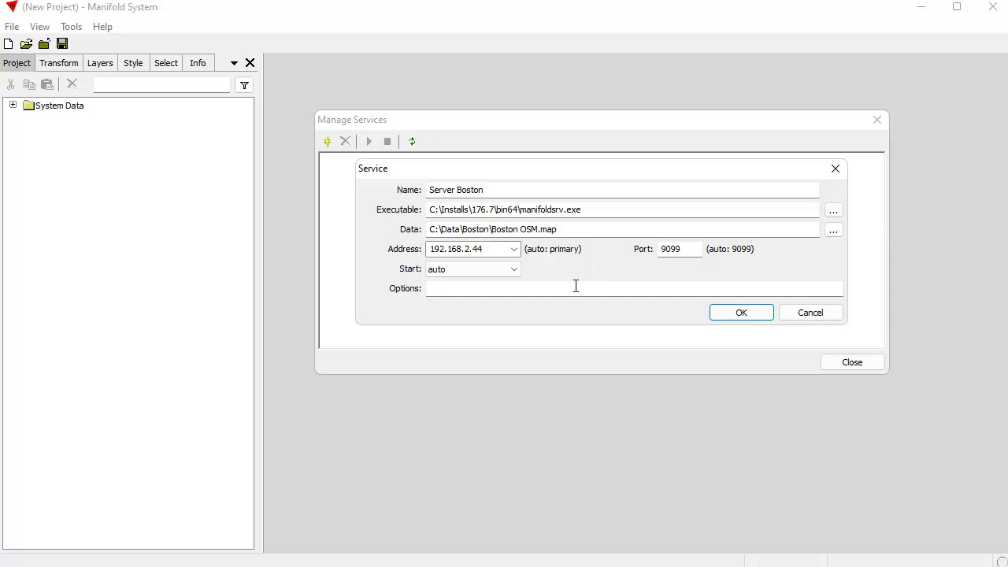
left_click(740, 313)
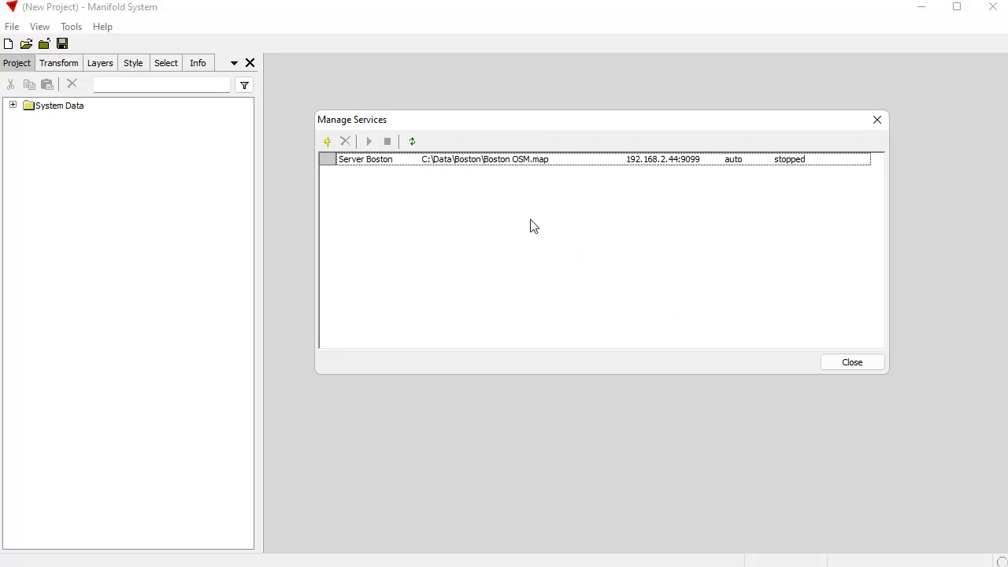
Start Server Boston and refresh the list to show it running as process 16096
left_click(488, 160)
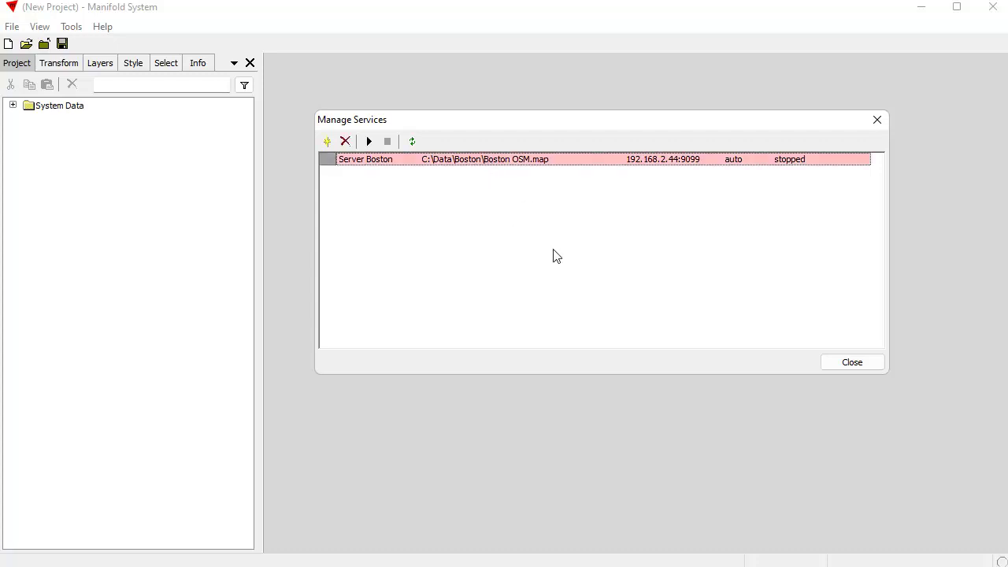
left_click(418, 167)
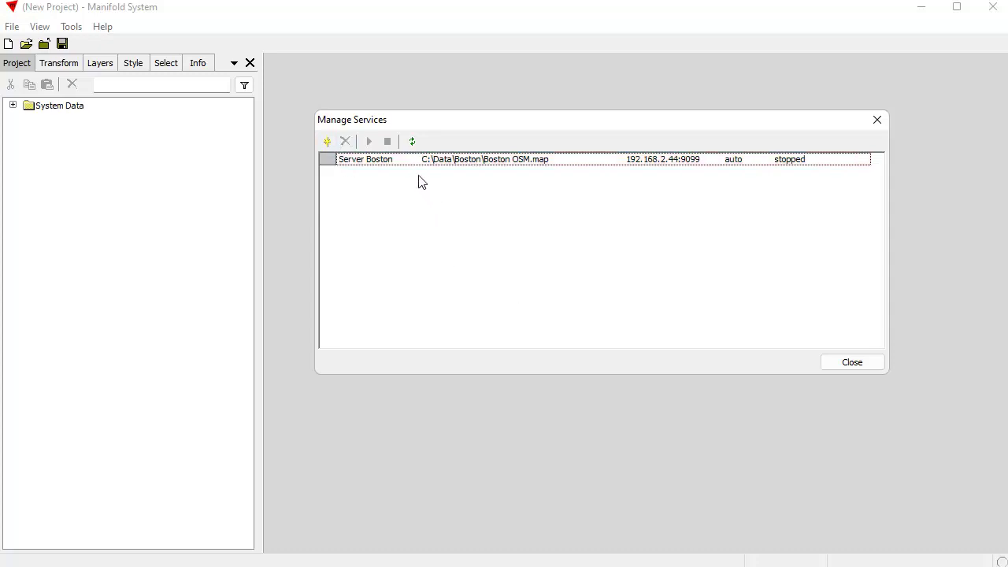
left_click(410, 161)
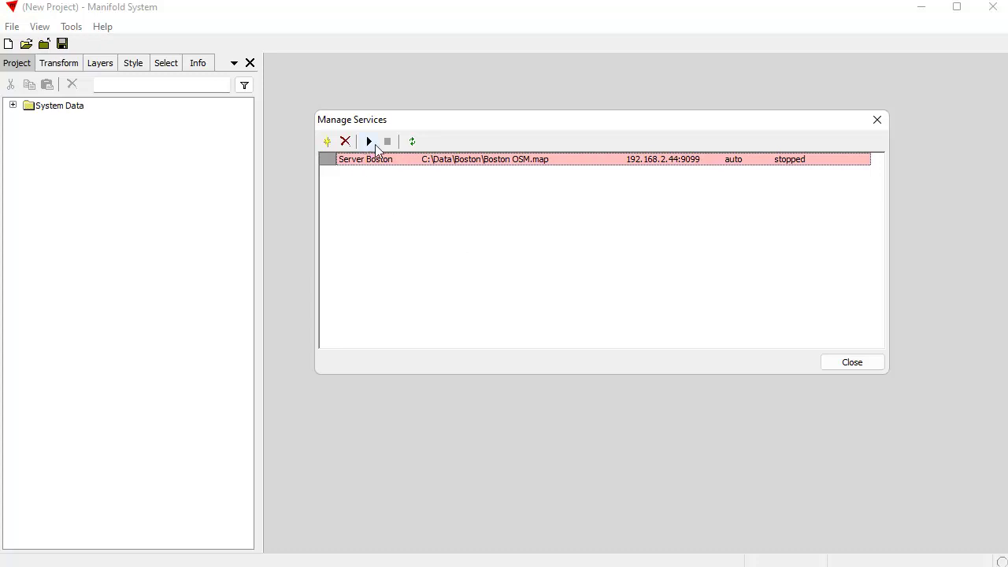
left_click(368, 146)
left_click(413, 141)
left_click_drag(562, 124, 533, 122)
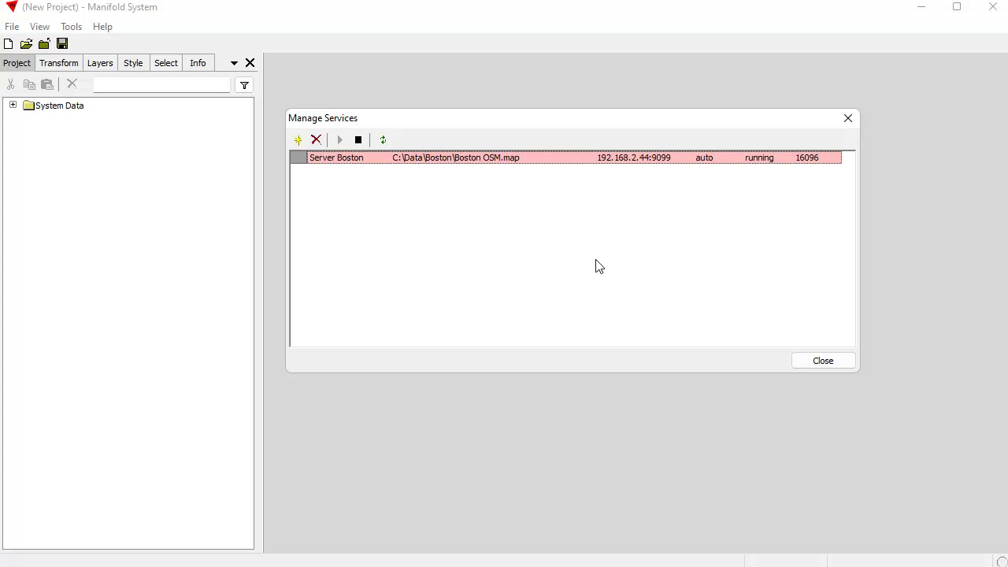
left_click(513, 159)
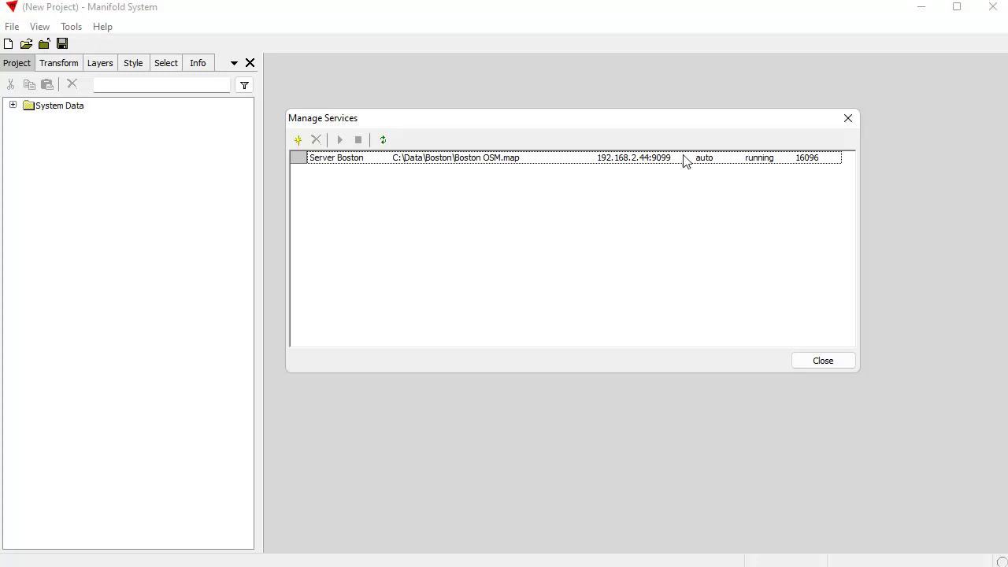
double_click(565, 158)
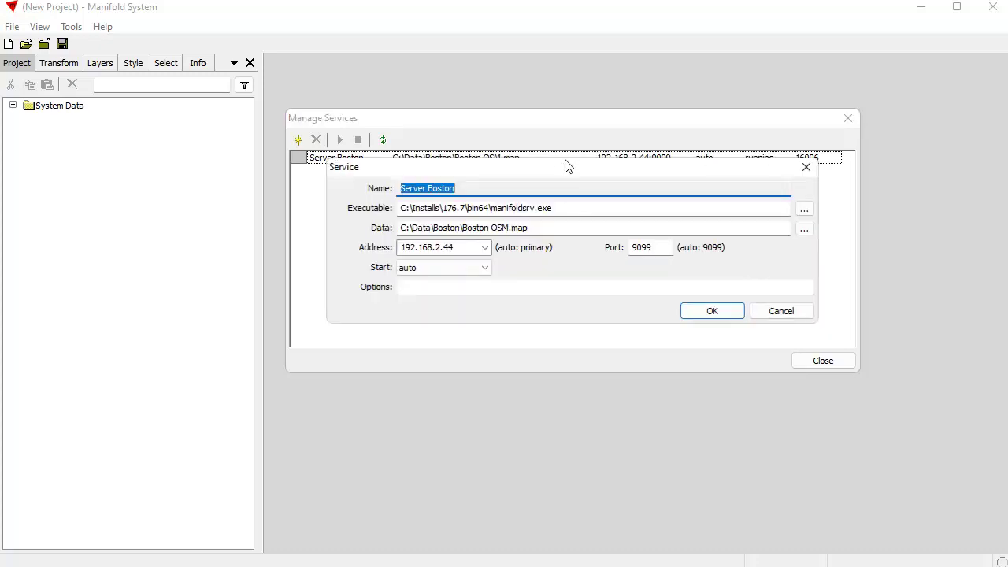
left_click(482, 268)
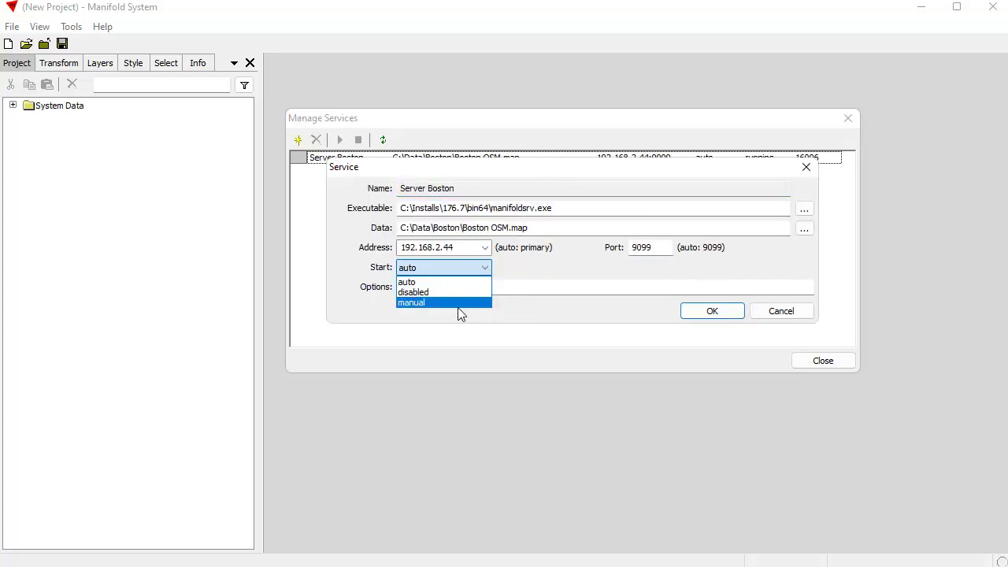
left_click(418, 282)
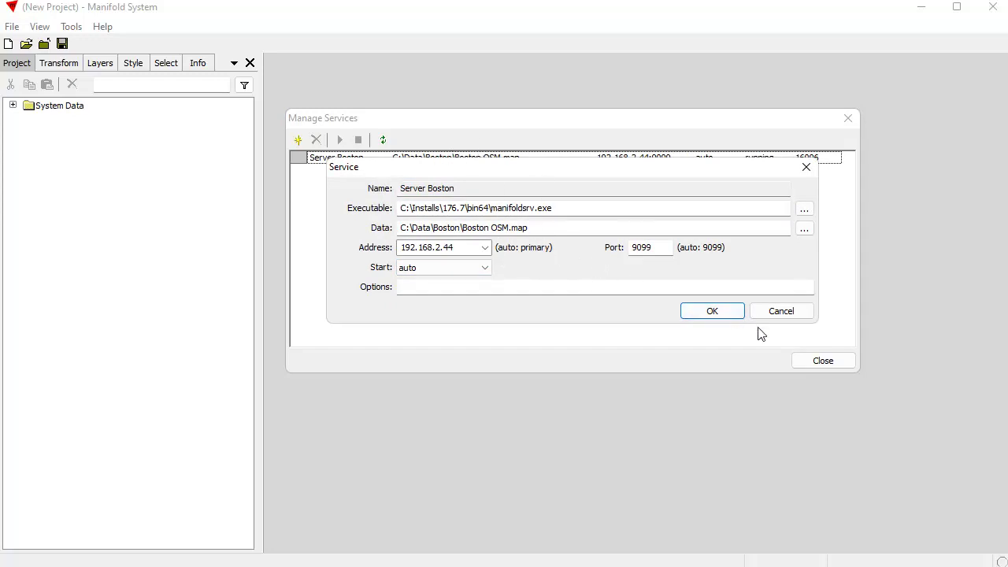
left_click(782, 315)
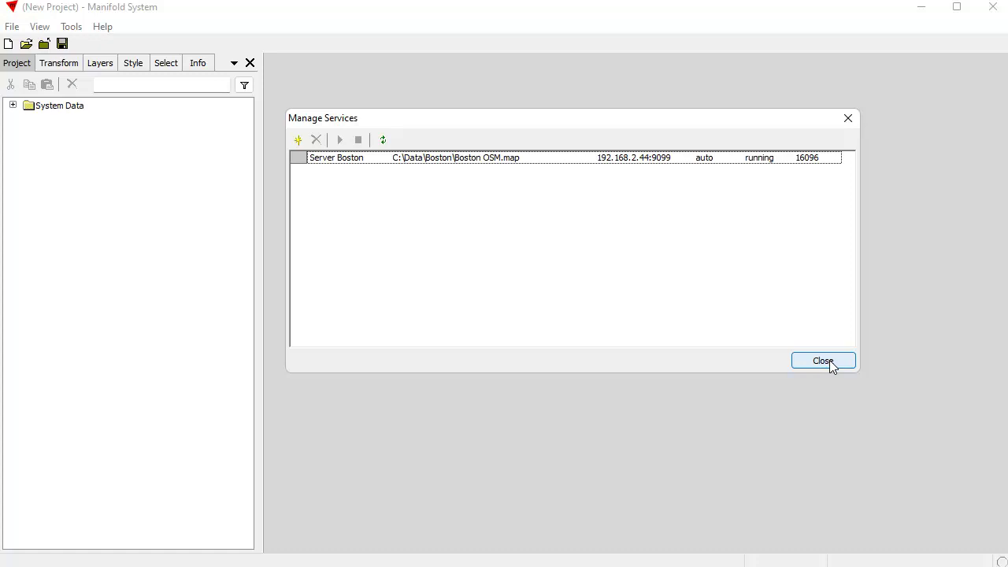
double_click(624, 159)
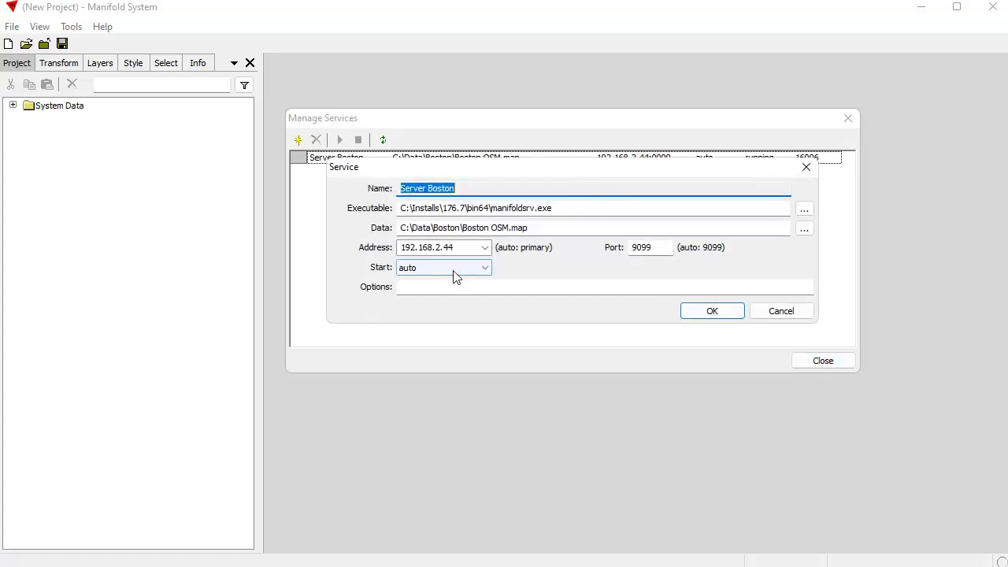
left_click(441, 248)
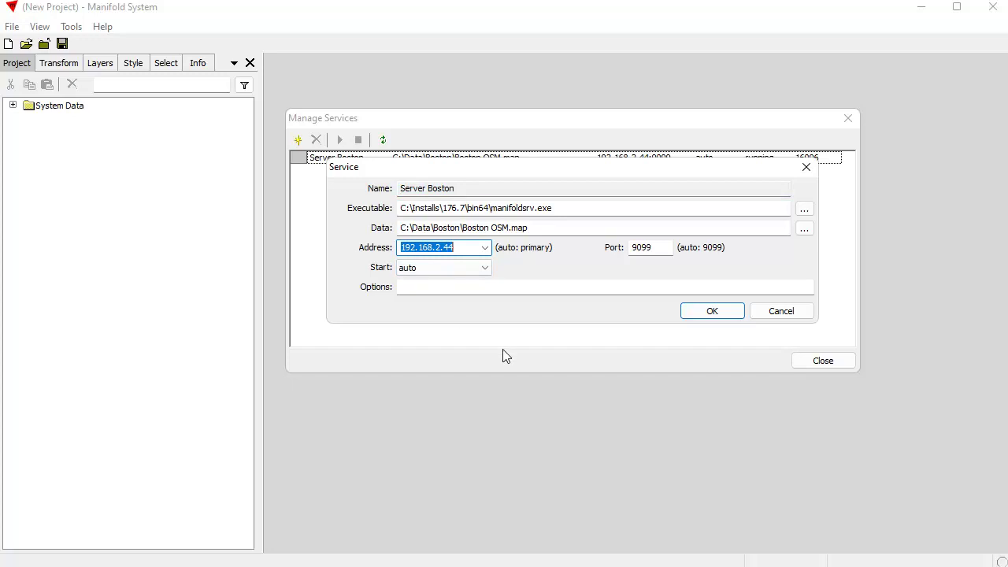
left_click(788, 313)
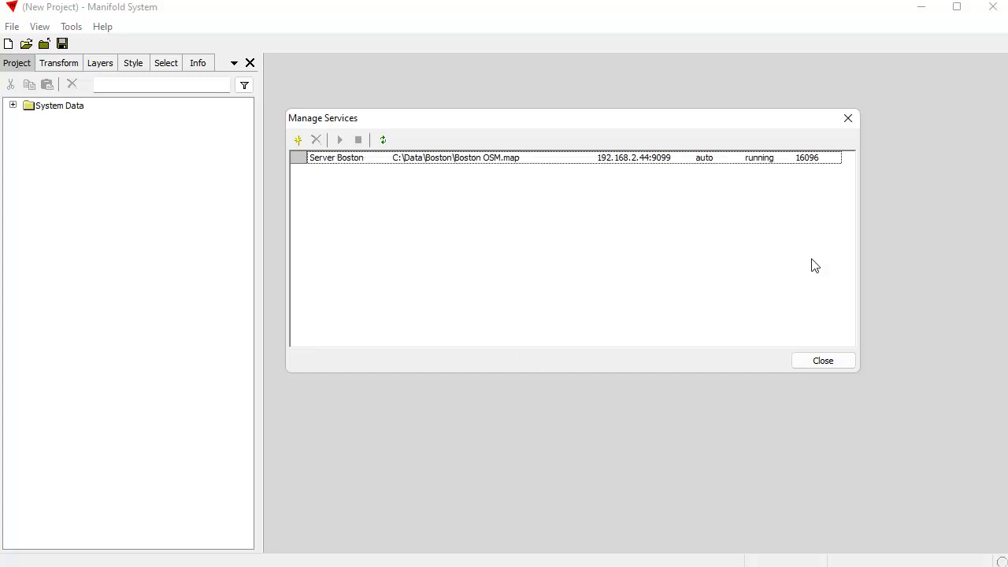
Close Manage Services and resize the second Manifold window to fill the screen
left_click(821, 355)
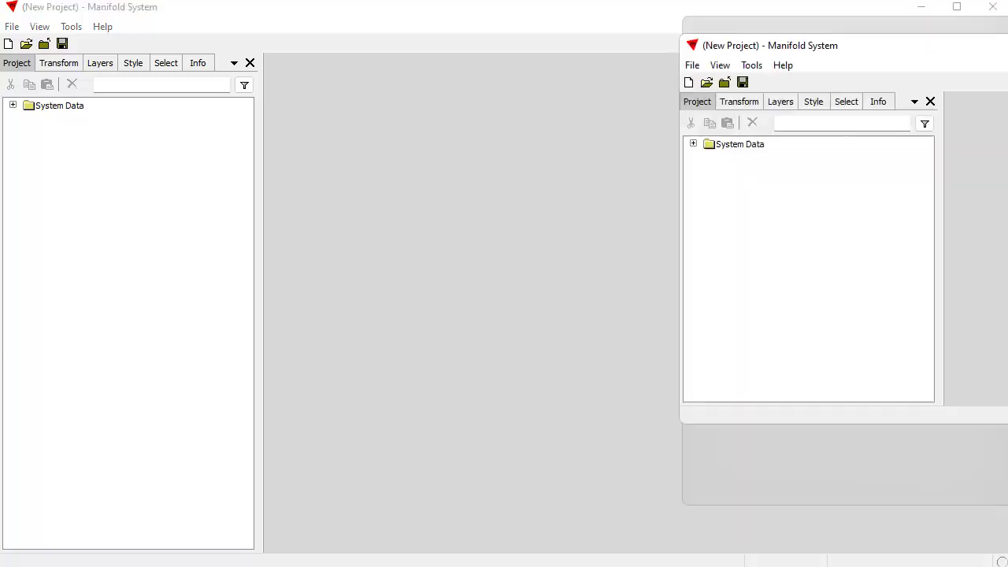
left_click_drag(971, 67, 492, 39)
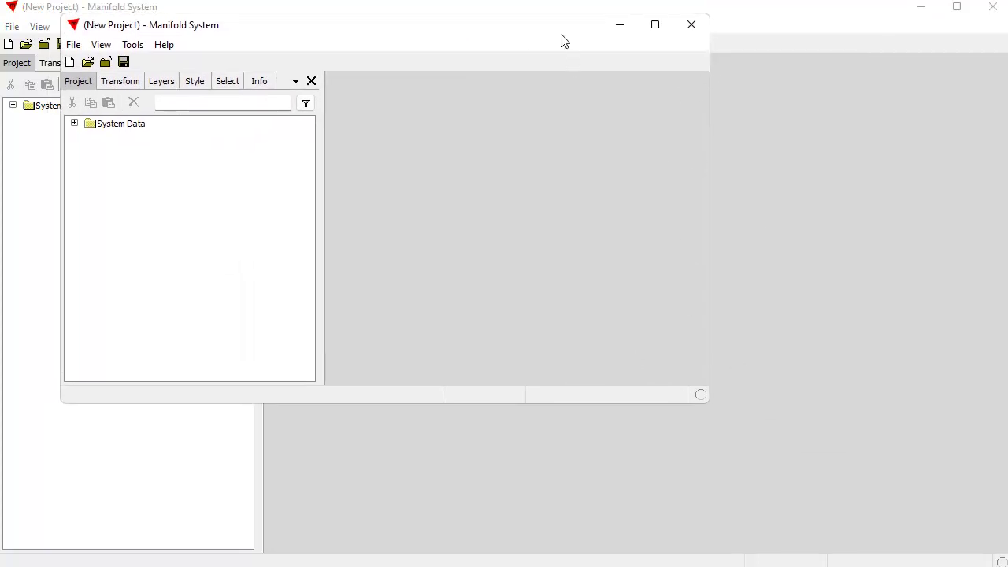
left_click_drag(563, 36, 502, 11)
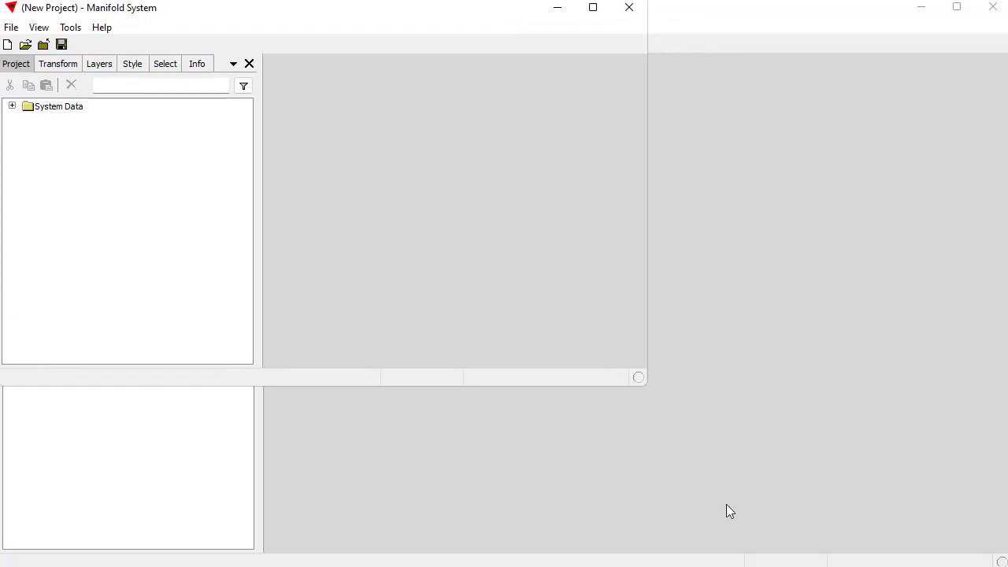
left_click_drag(647, 386, 1005, 563)
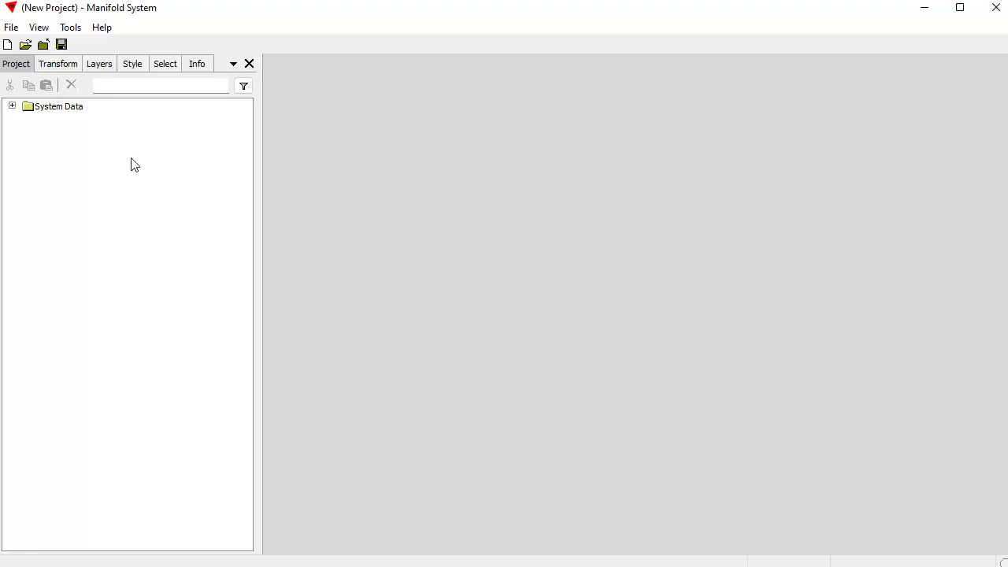
Start a new data source named 'Boston Areas' with type Database: manifoldserver
left_click(41, 29)
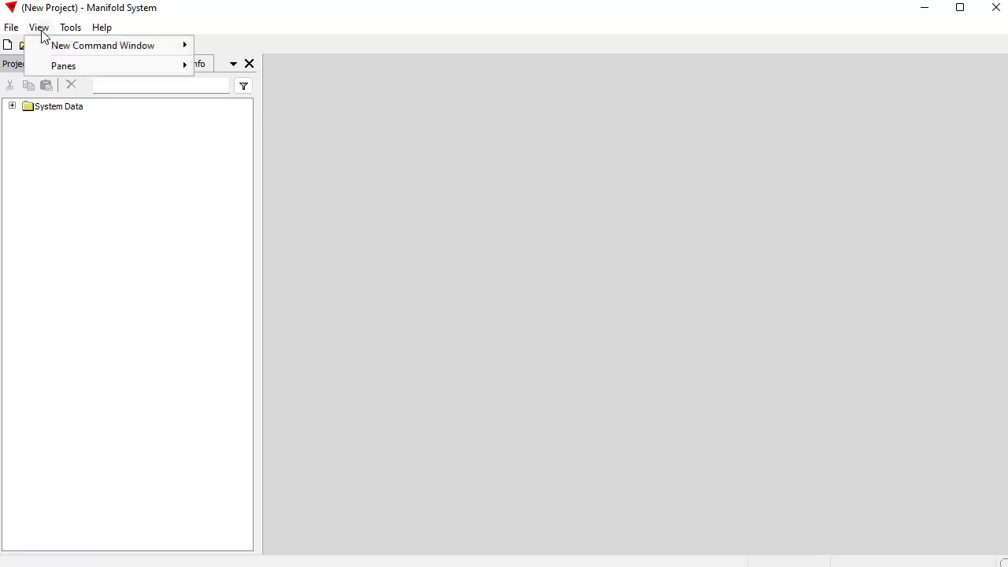
right_click(114, 204)
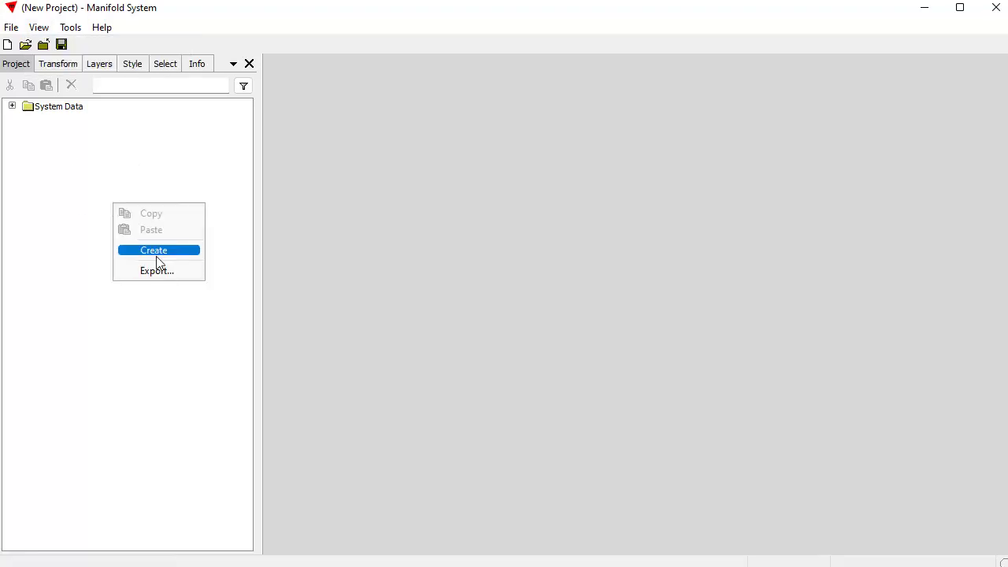
mouse_move(158, 263)
mouse_move(264, 430)
left_click(412, 503)
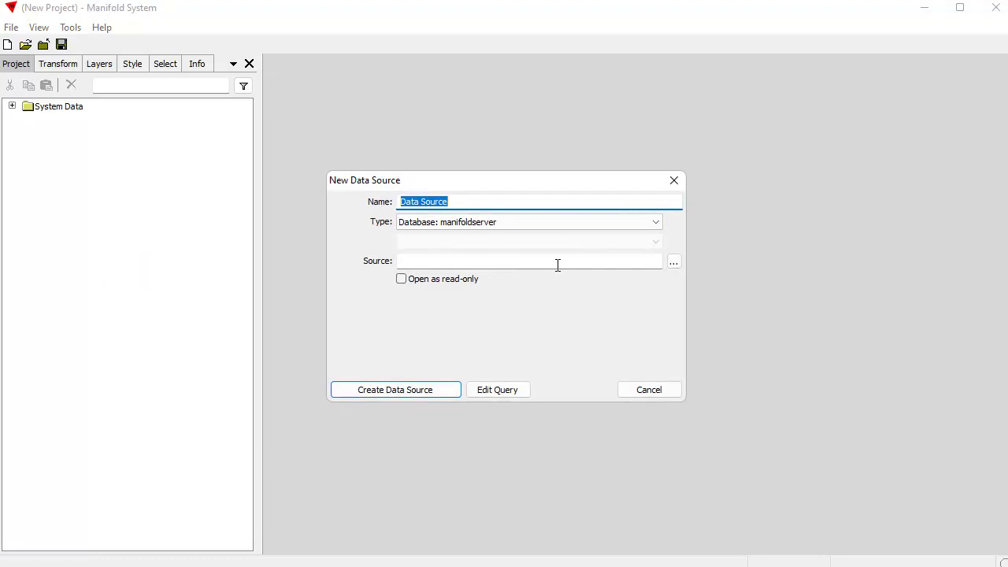
type("Boston Areas")
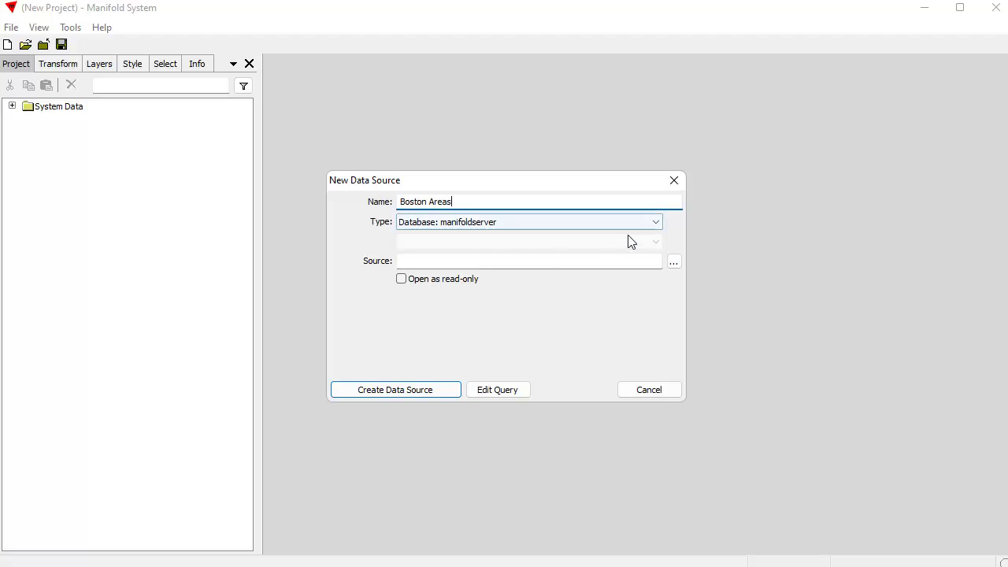
left_click(656, 222)
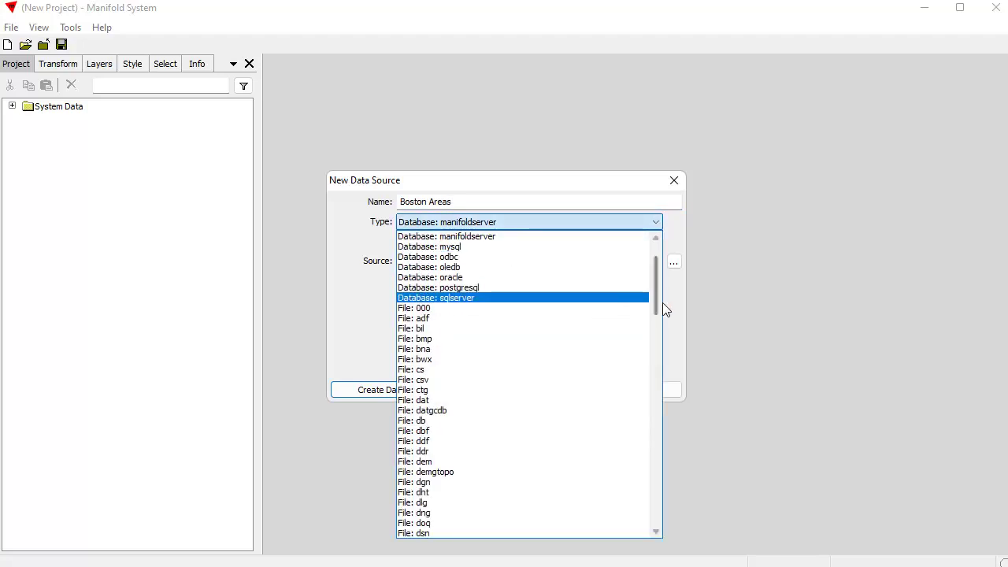
left_click_drag(655, 302, 651, 288)
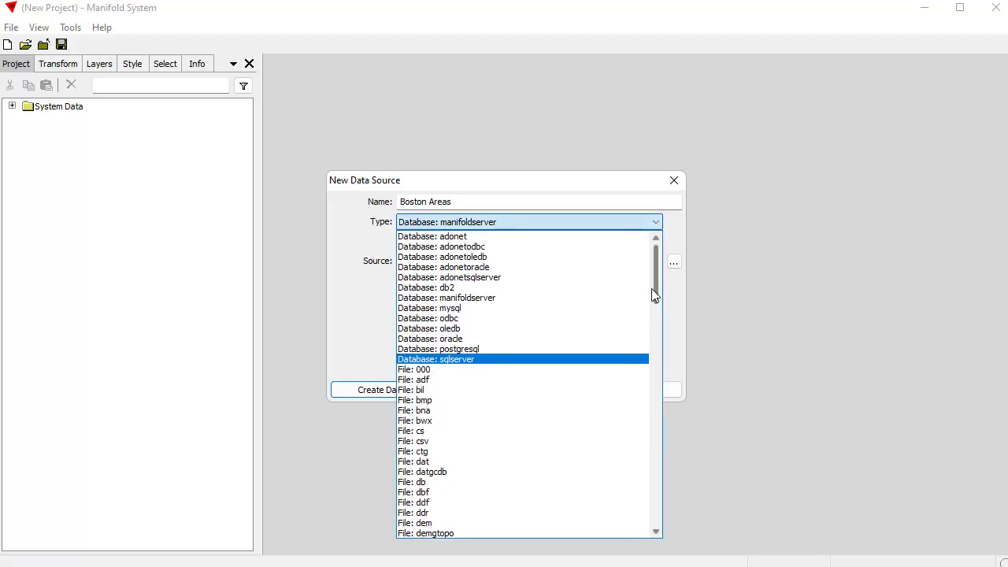
left_click(499, 297)
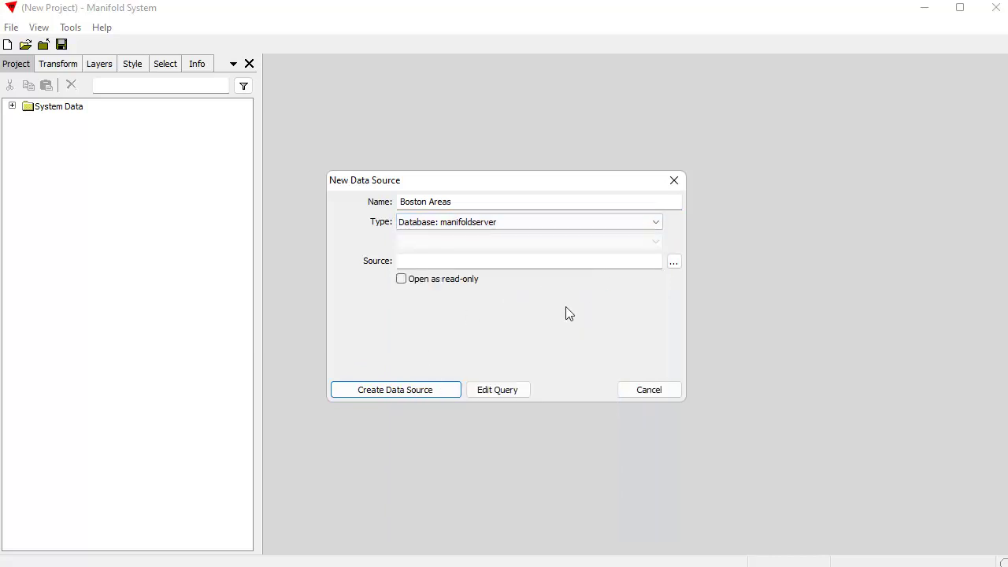
Connect Boston Areas to server 192.168.2.44:9099 after a successful connection test
left_click(674, 264)
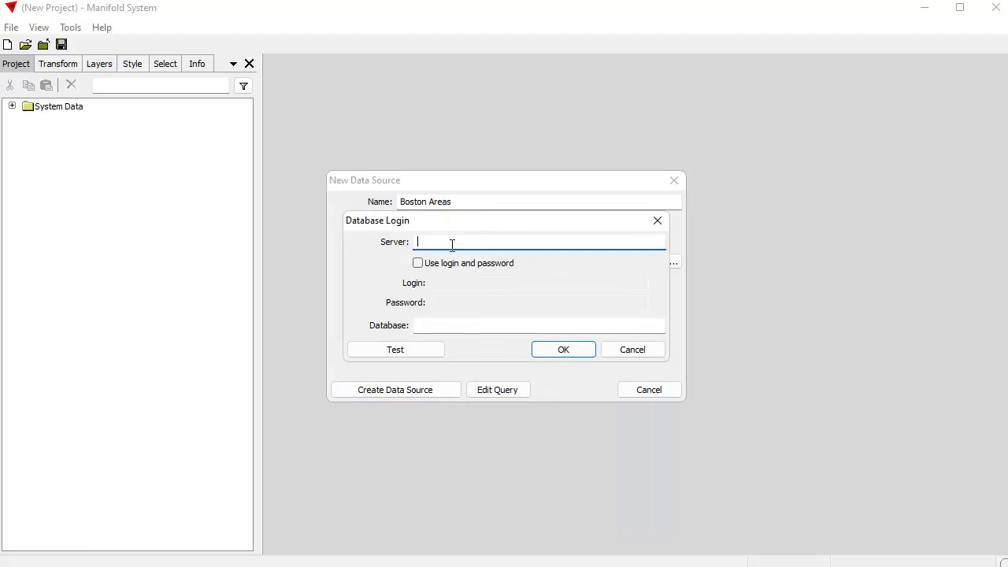
type("192.168.2.44:9099")
left_click(432, 354)
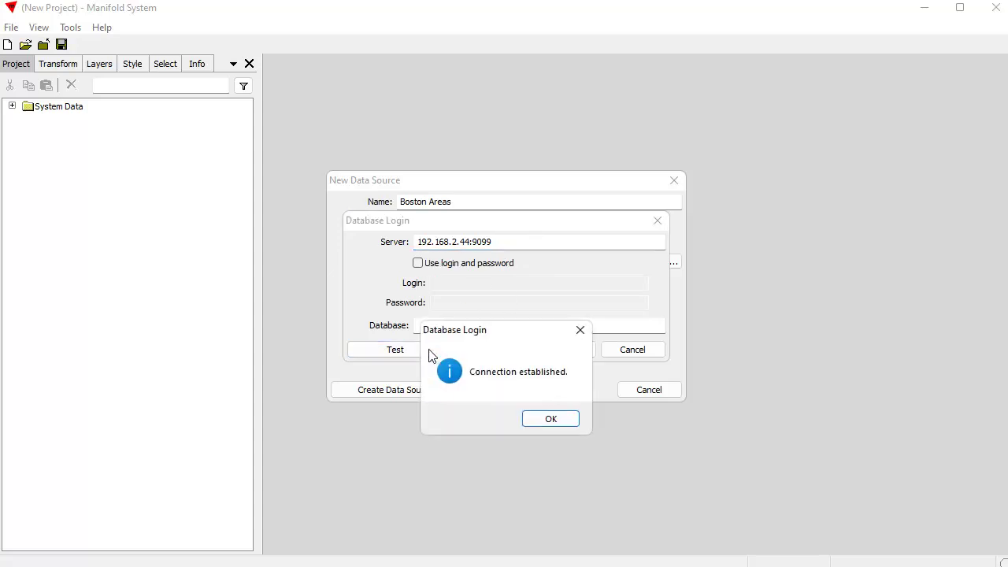
left_click(551, 418)
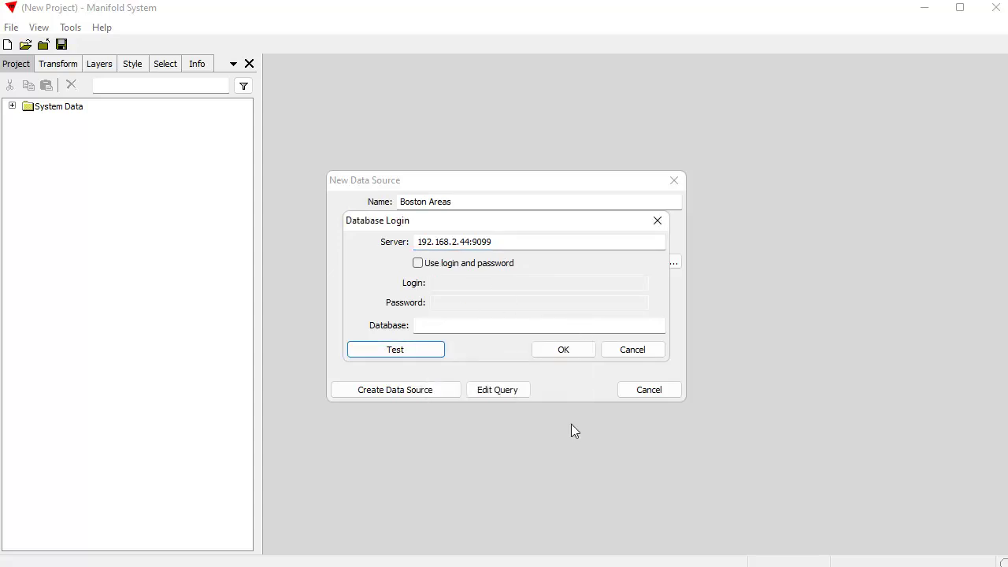
left_click(563, 350)
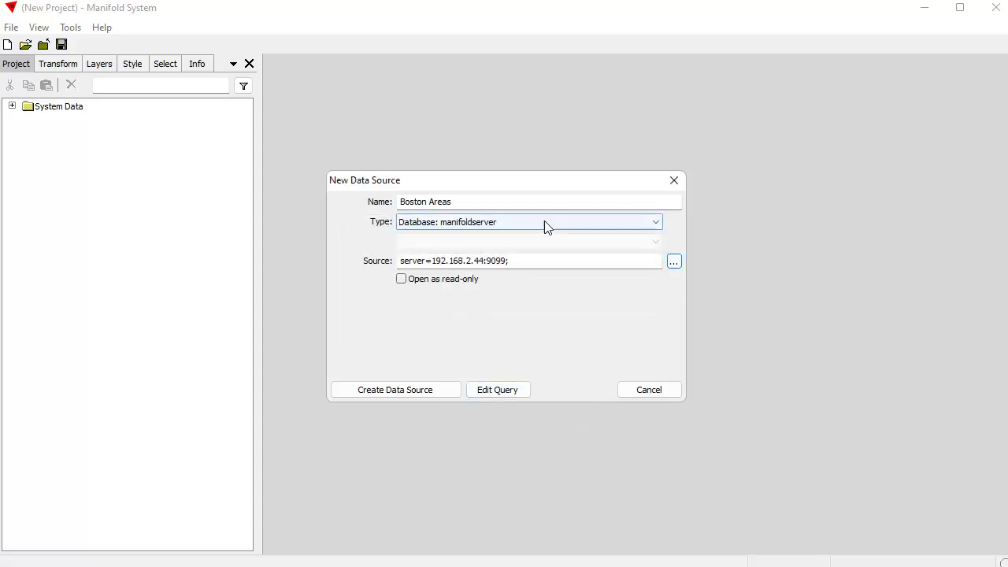
Create the Boston Areas data source, expand it and open its map
left_click(443, 394)
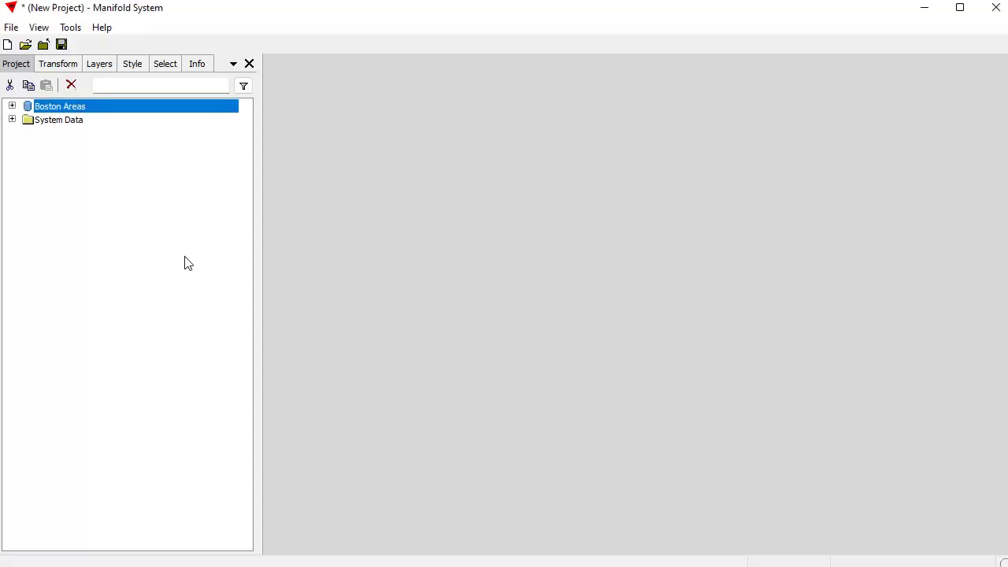
left_click(147, 260)
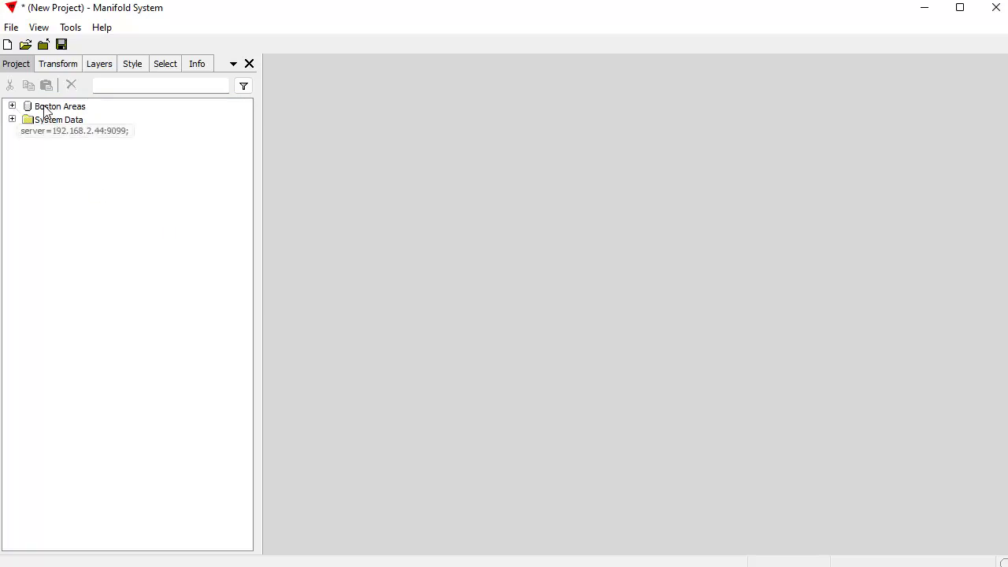
left_click(12, 106)
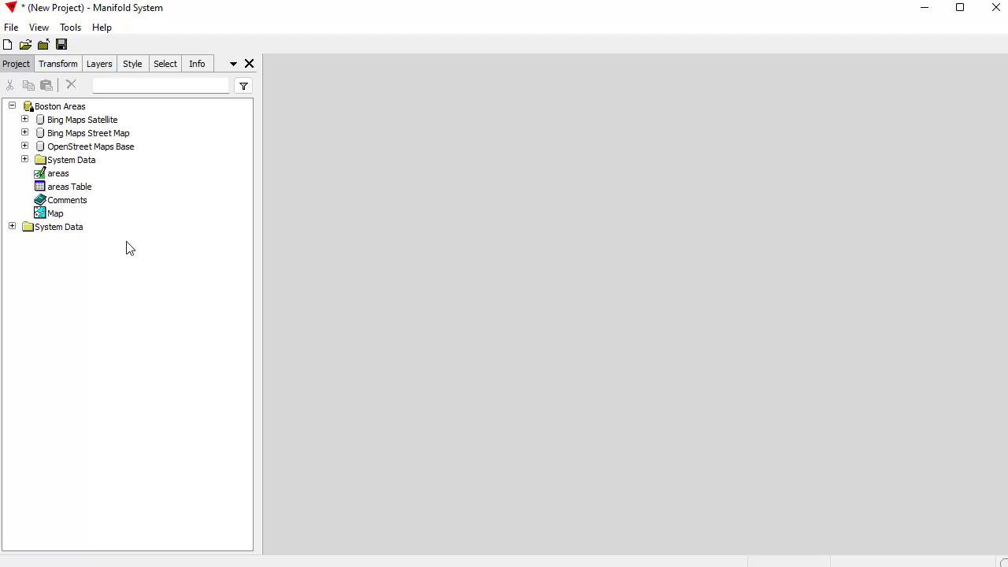
double_click(58, 216)
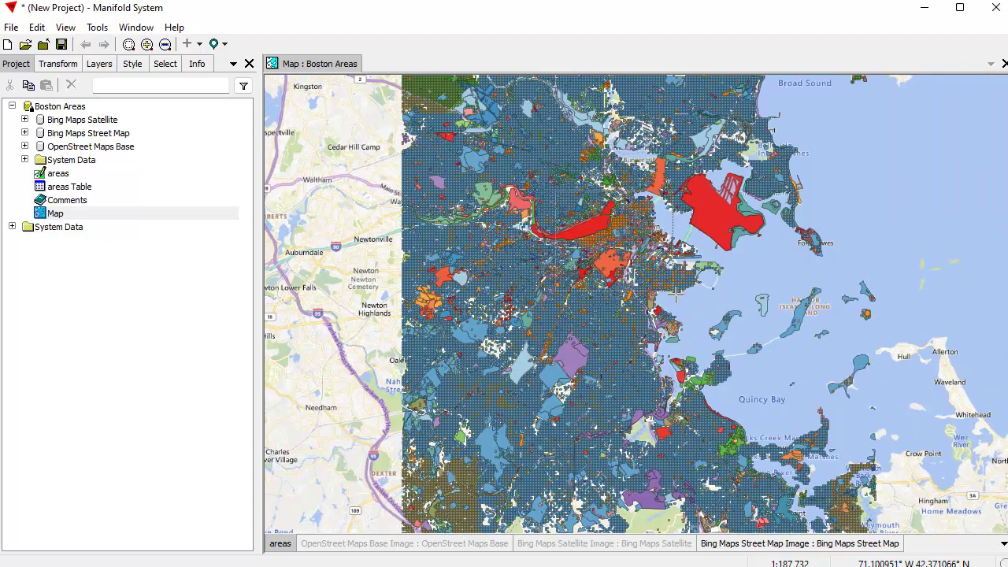
Pan and zoom around the Boston Areas map toward the Charles River
scroll(668, 293, "up", 2)
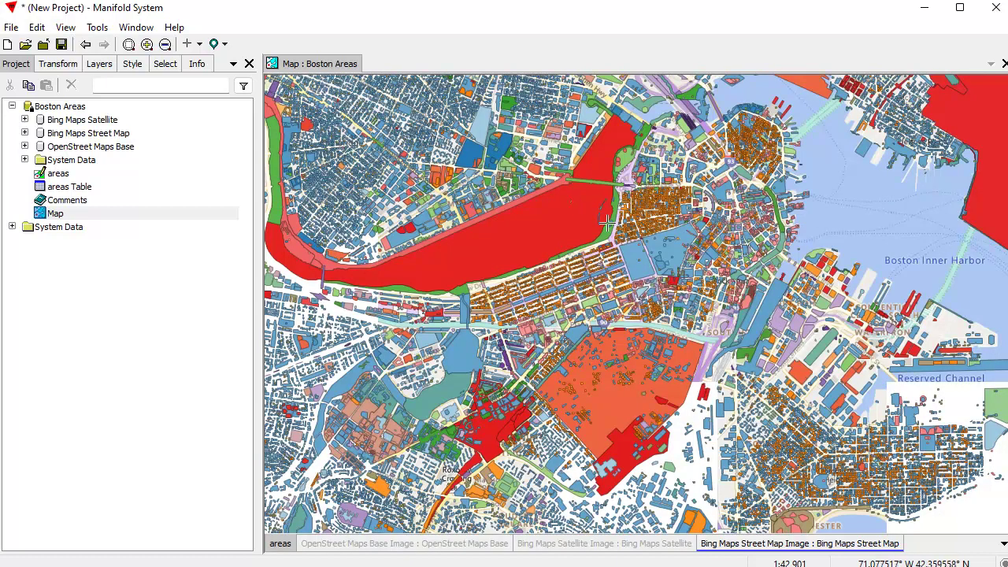
scroll(652, 251, "up", 3)
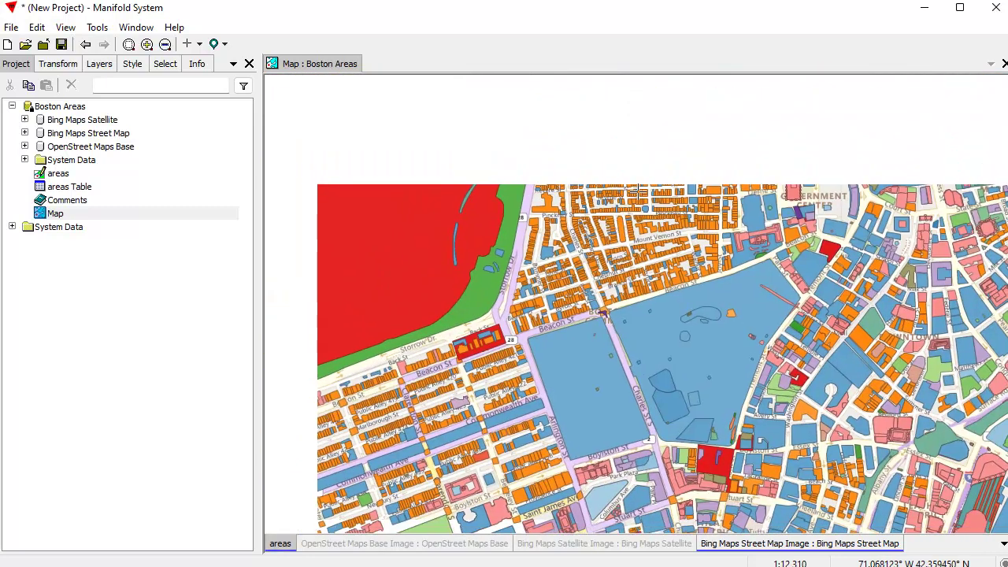
left_click_drag(440, 470, 626, 236)
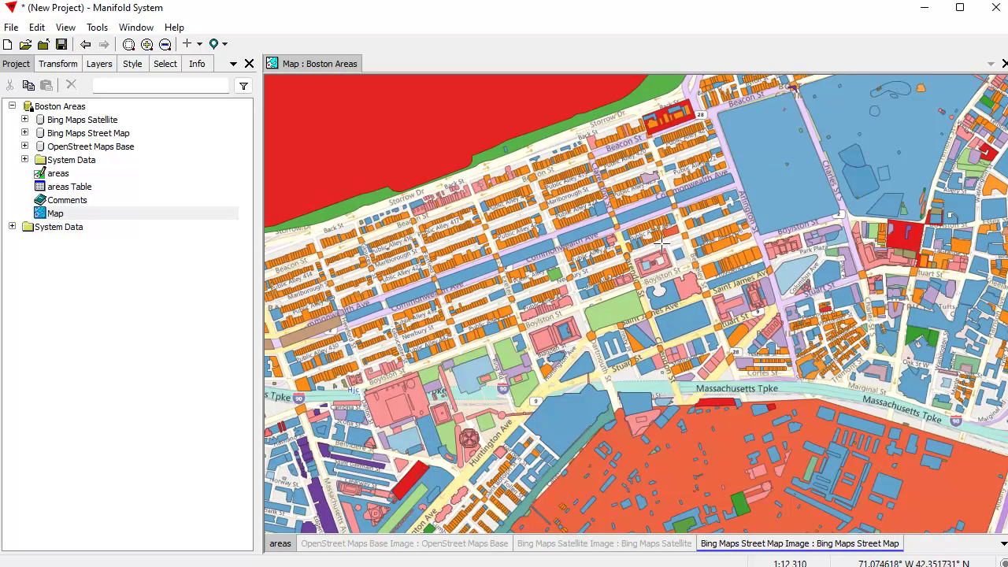
left_click_drag(830, 164, 503, 245)
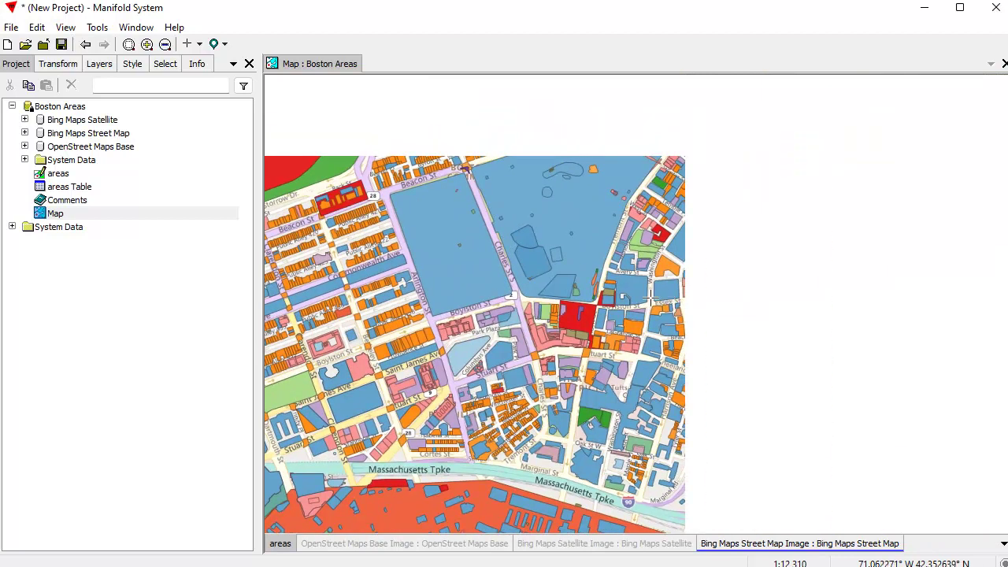
scroll(606, 304, "down", 1)
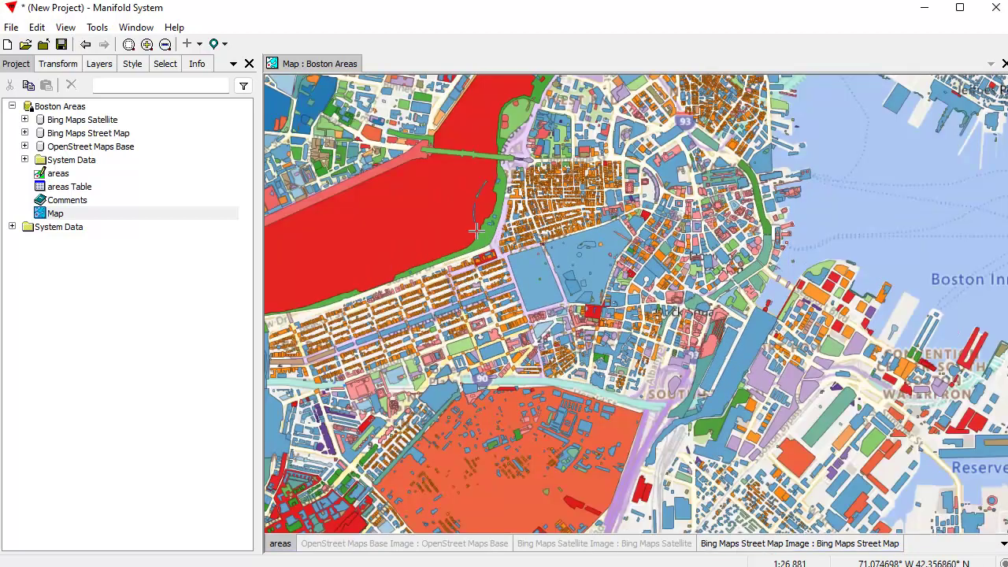
left_click_drag(268, 220, 439, 235)
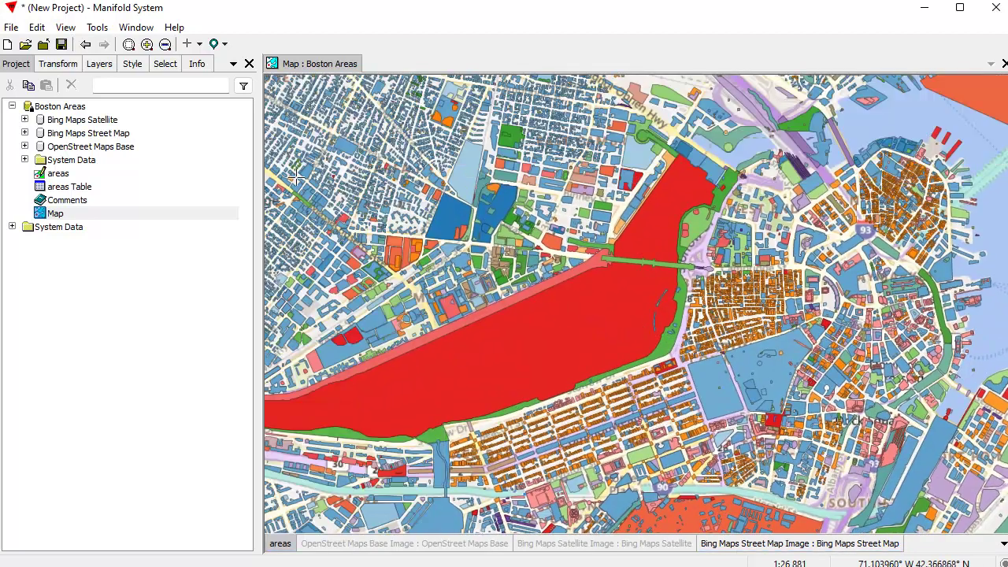
left_click_drag(323, 211, 512, 219)
scroll(532, 248, "down", 1)
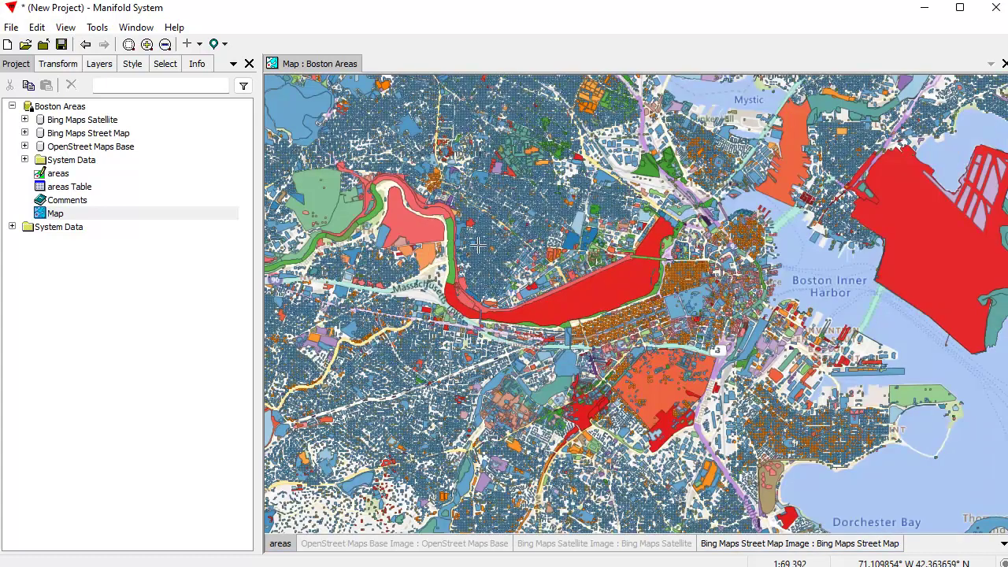
scroll(580, 235, "down", 1)
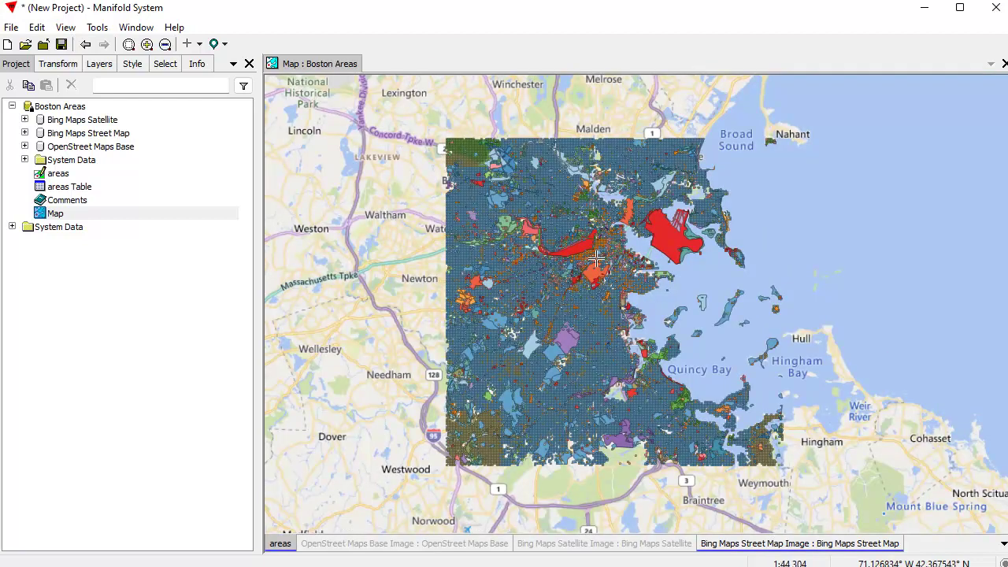
scroll(584, 246, "up", 2)
left_click_drag(666, 172, 657, 235)
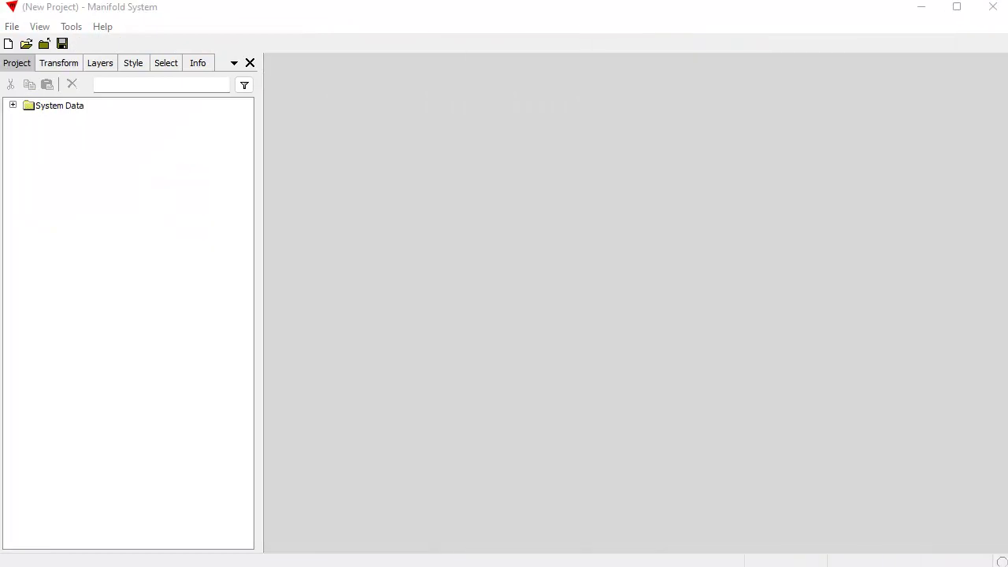
Add a new service in Manage Services and name it Server LA
left_click(71, 29)
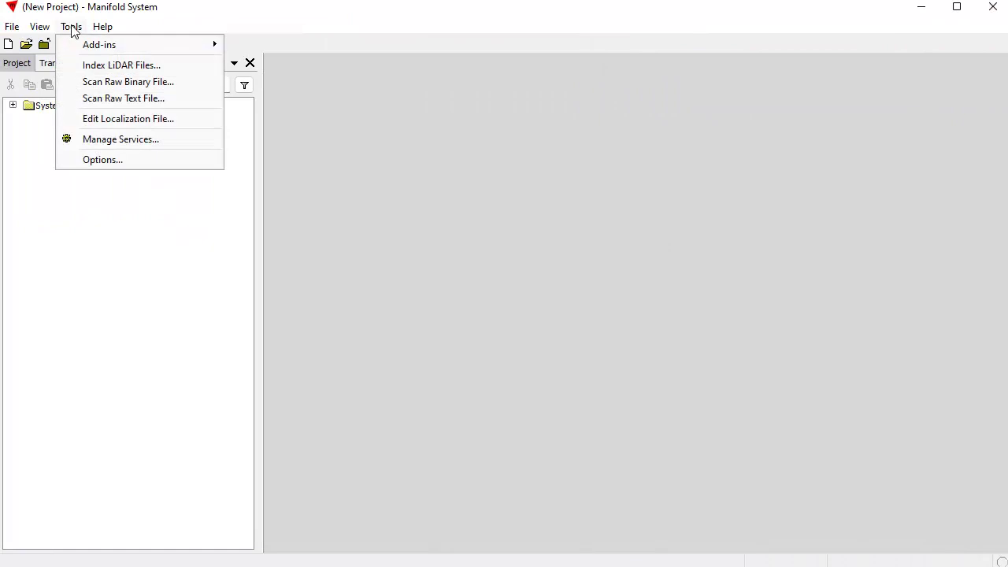
left_click(178, 139)
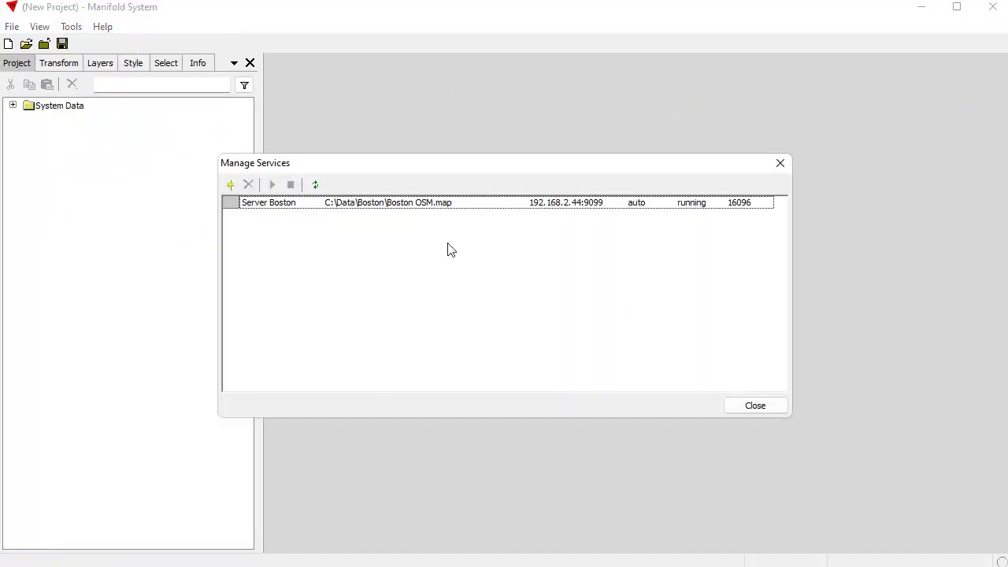
left_click(230, 185)
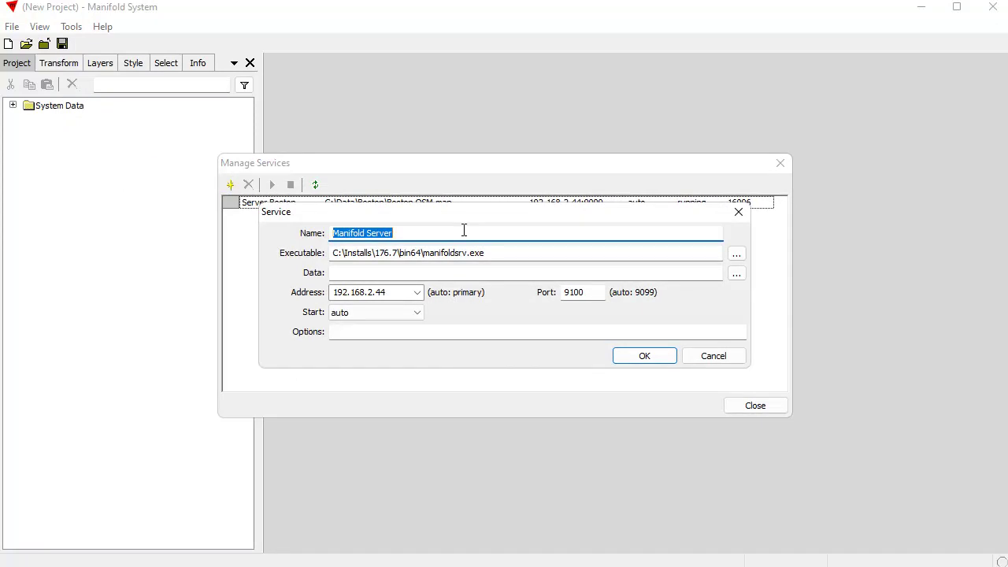
type("Server LA")
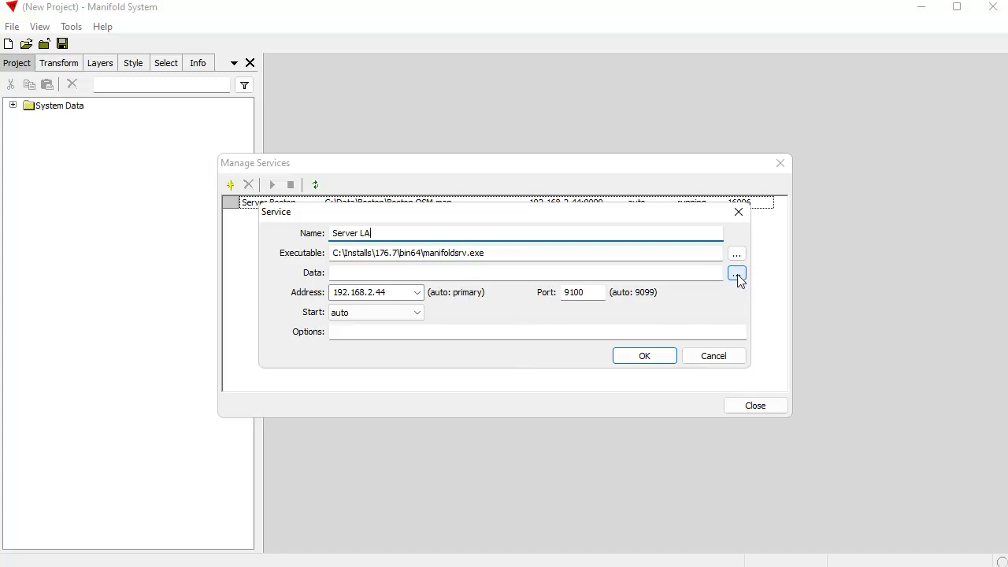
Set the service's data to C:\Data\Los Angeles county\LA parcels.map
left_click(737, 277)
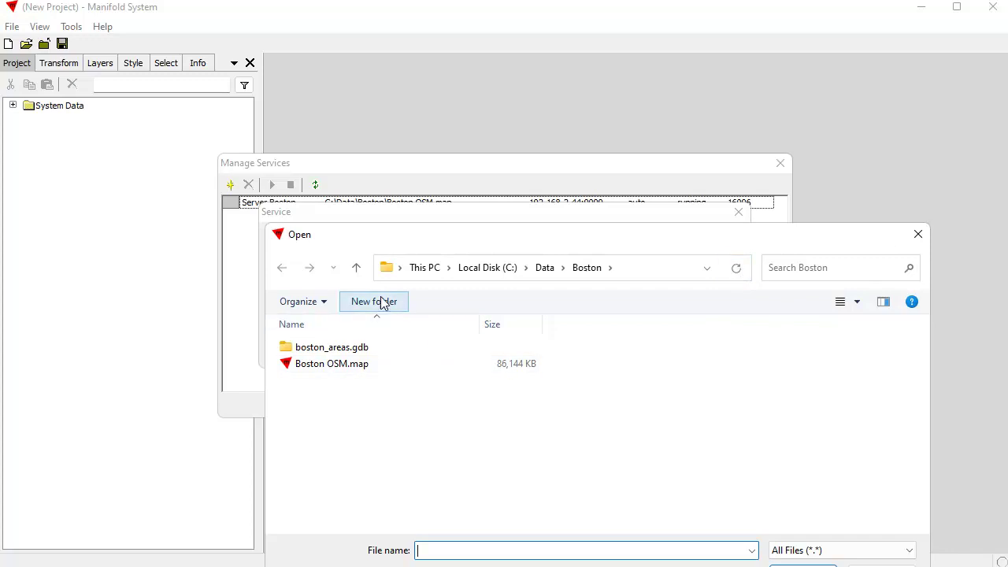
left_click(356, 268)
left_click_drag(922, 344, 959, 421)
left_click(351, 400)
double_click(352, 402)
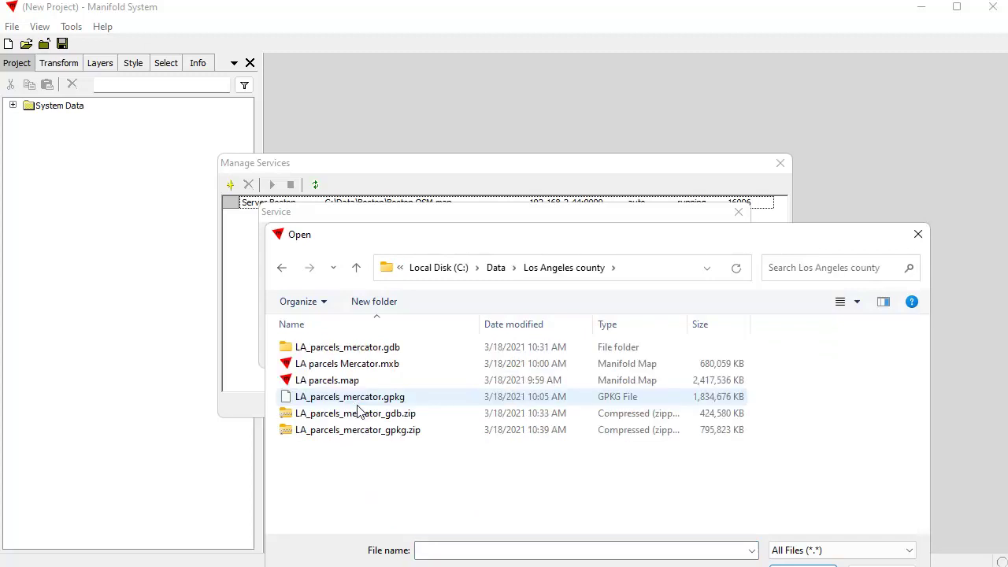
left_click(340, 383)
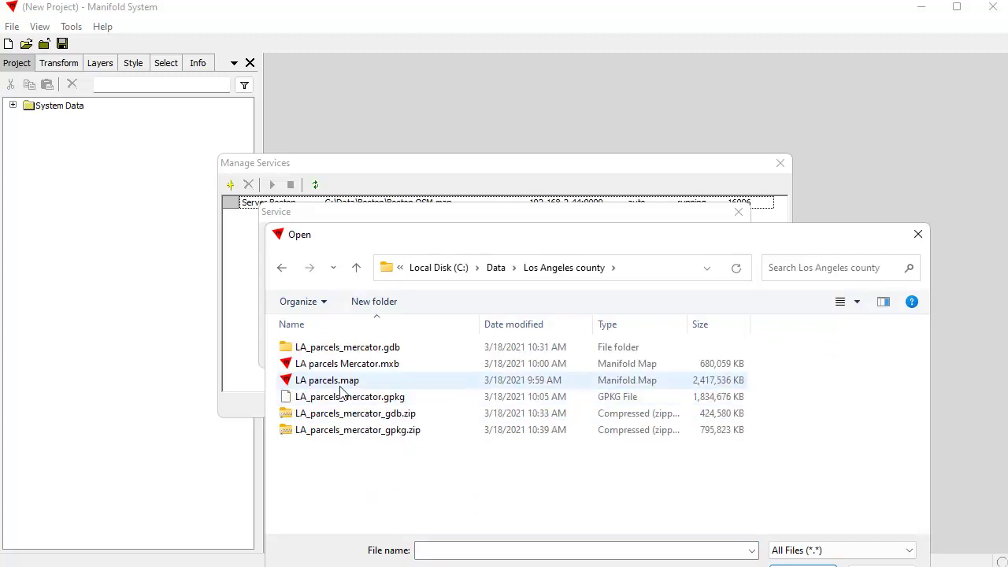
left_click(802, 563)
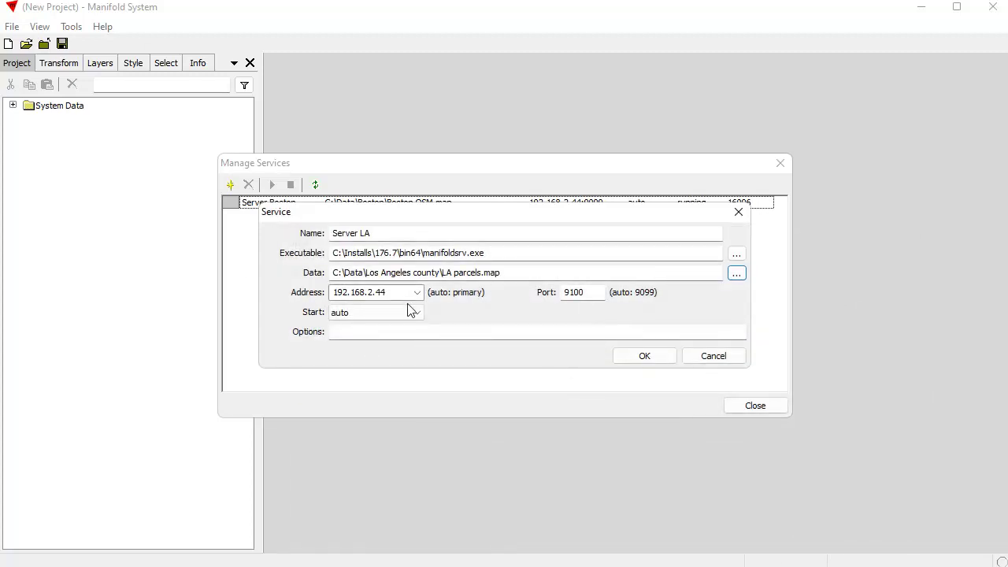
Save Server LA, start it, and refresh the list so it runs beside Server Boston
left_click(644, 356)
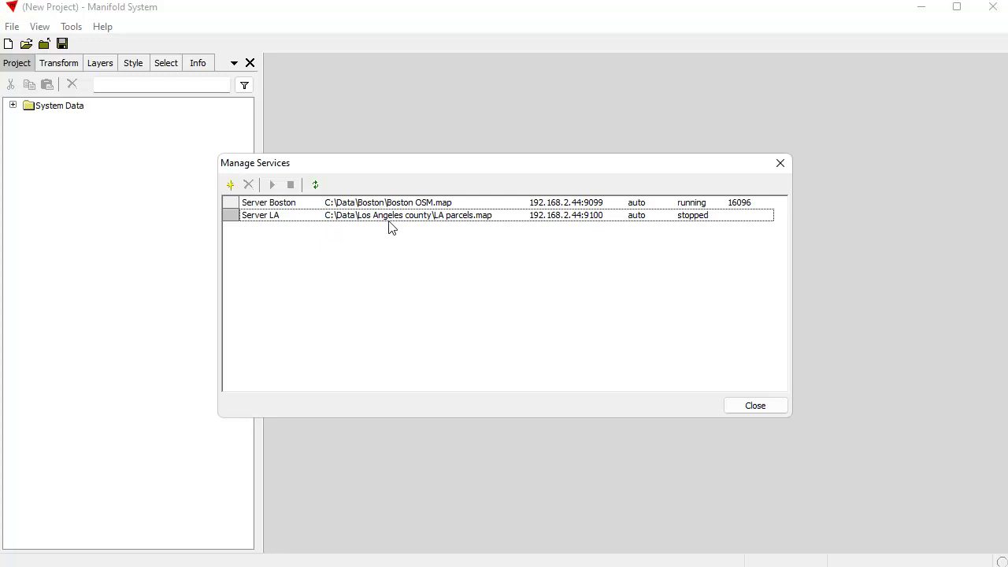
left_click(460, 220)
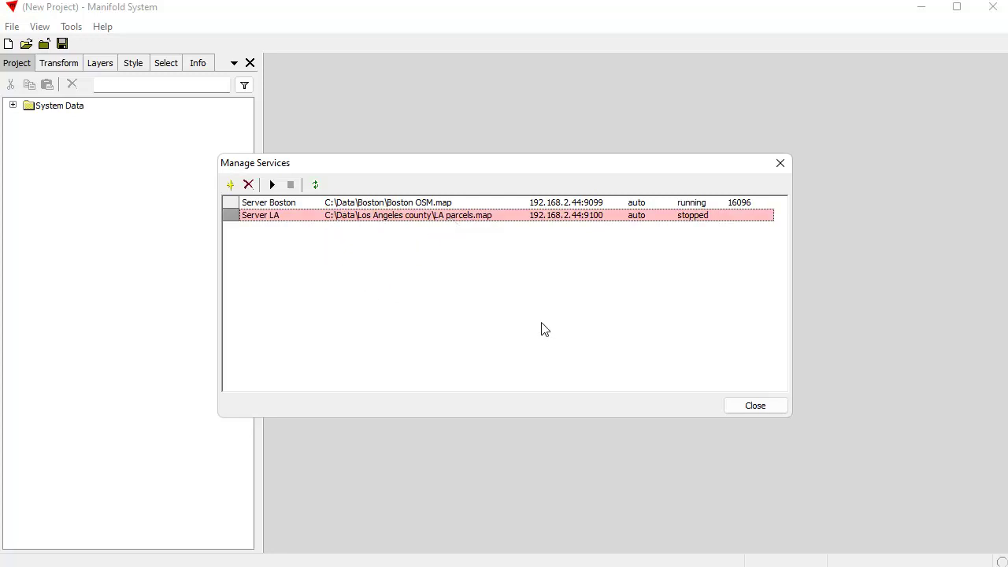
left_click(271, 184)
left_click(315, 185)
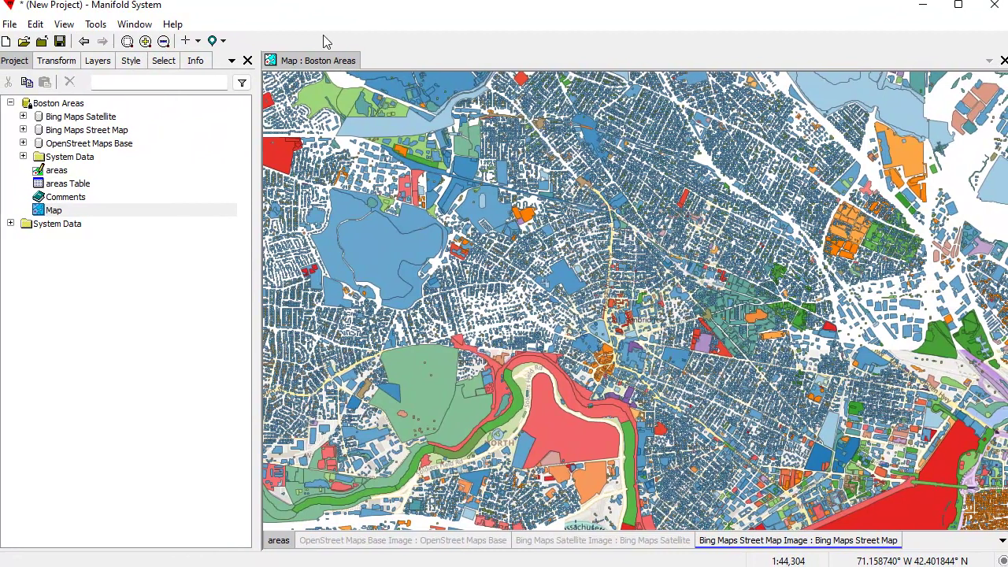
left_click(72, 305)
right_click(72, 305)
Start a new server data source from the Project pane and name it LA Parcels
mouse_move(128, 360)
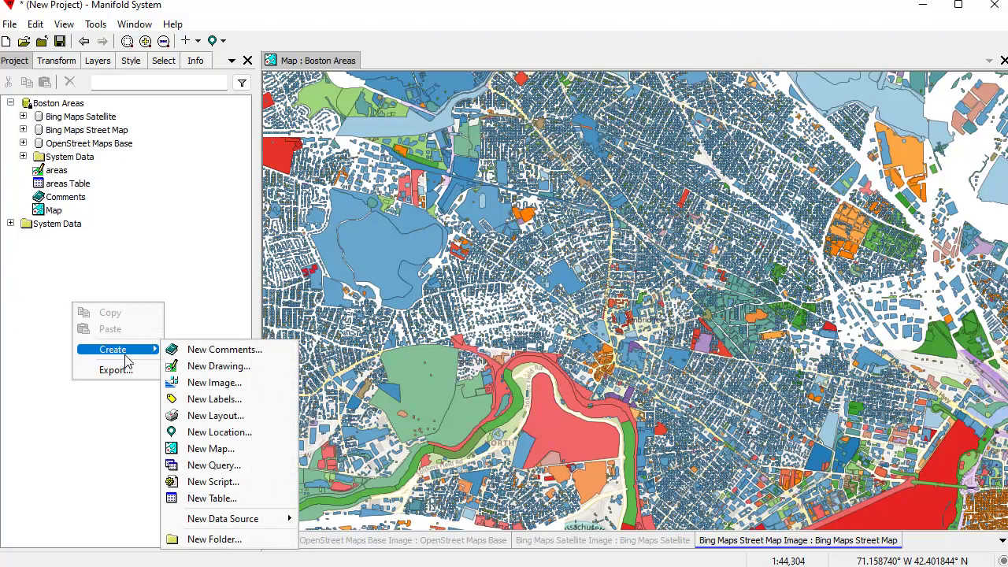
mouse_move(239, 519)
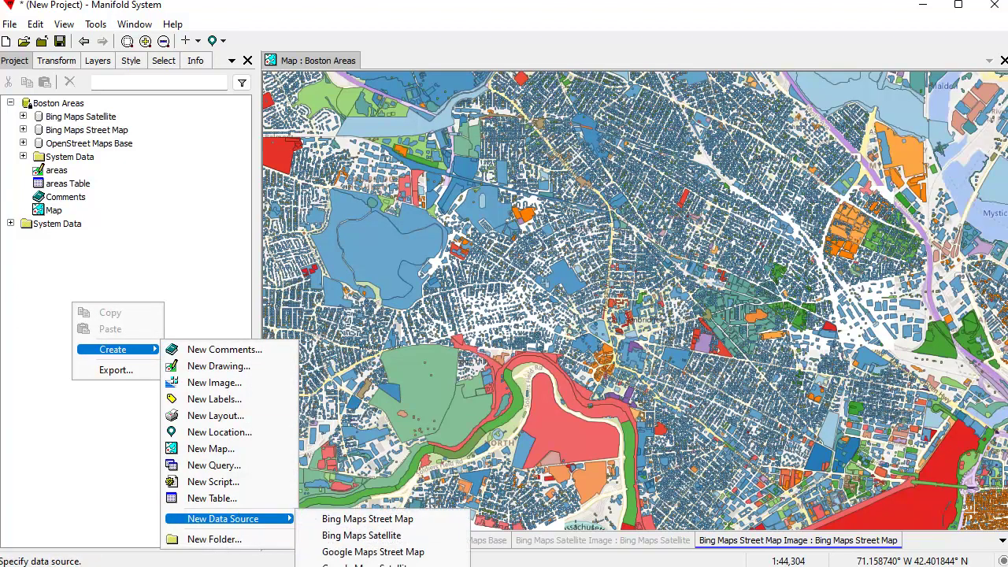
left_click(196, 135)
right_click(189, 118)
mouse_move(234, 162)
mouse_move(411, 337)
left_click(135, 287)
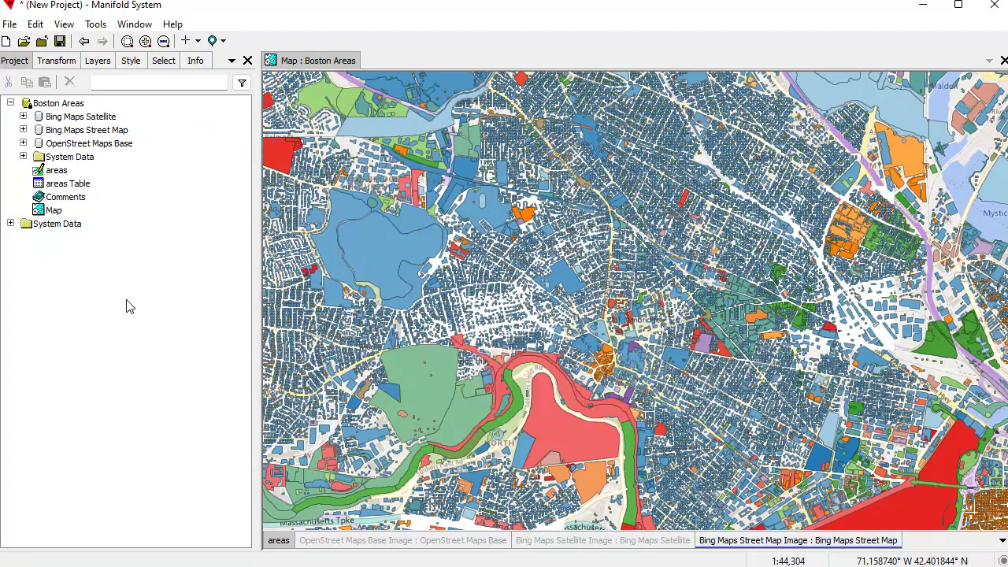
right_click(145, 241)
mouse_move(193, 288)
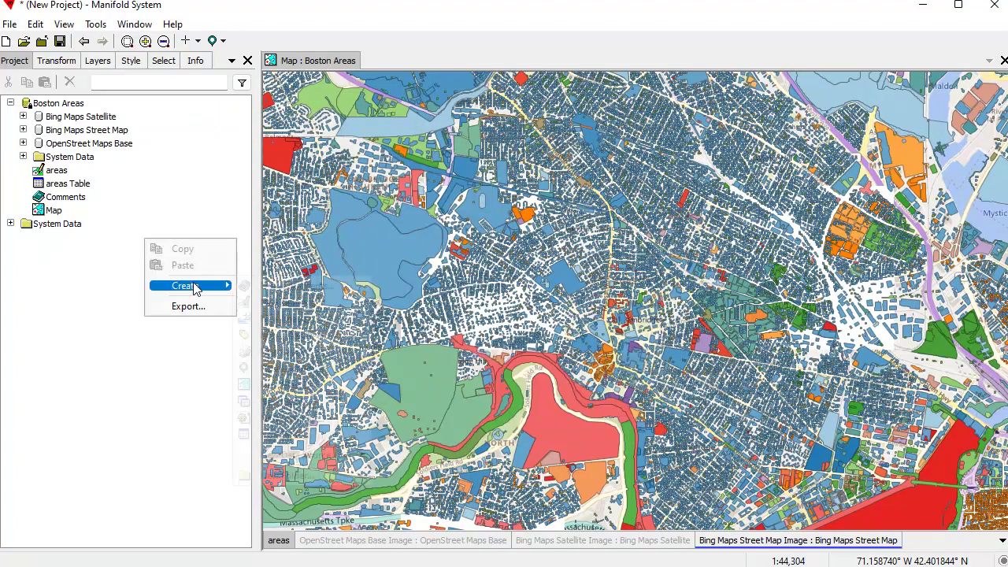
mouse_move(326, 455)
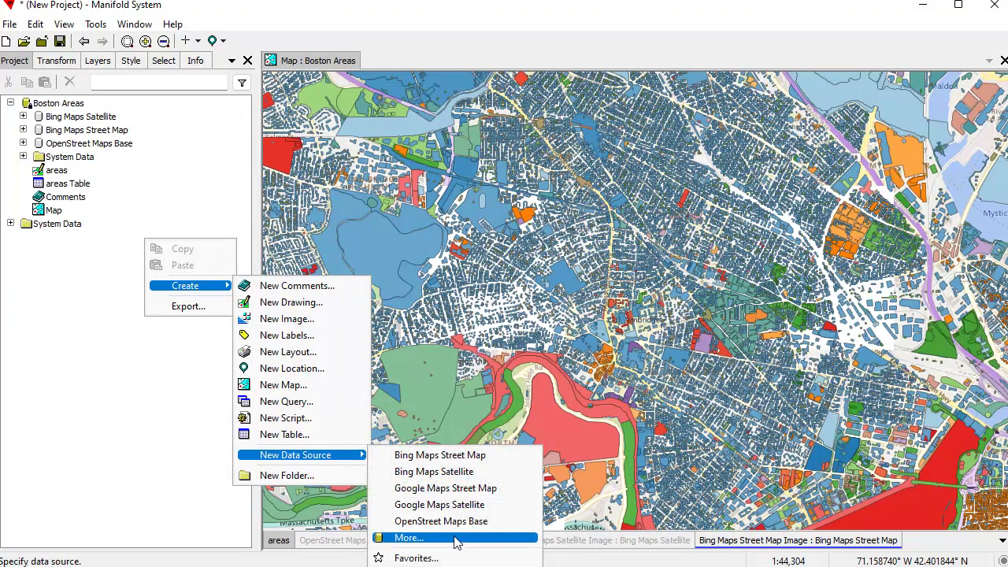
left_click(457, 539)
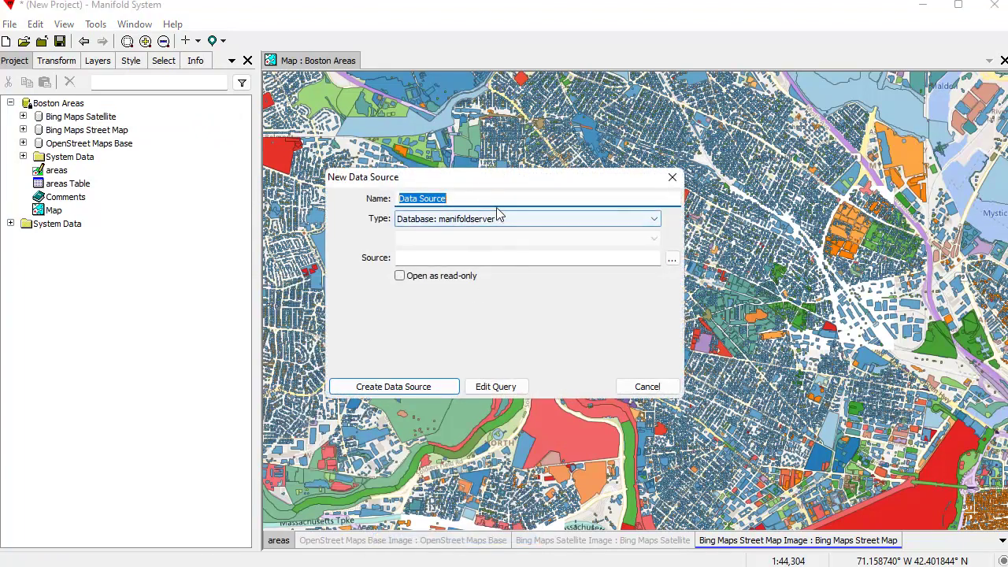
type("LA Parcels")
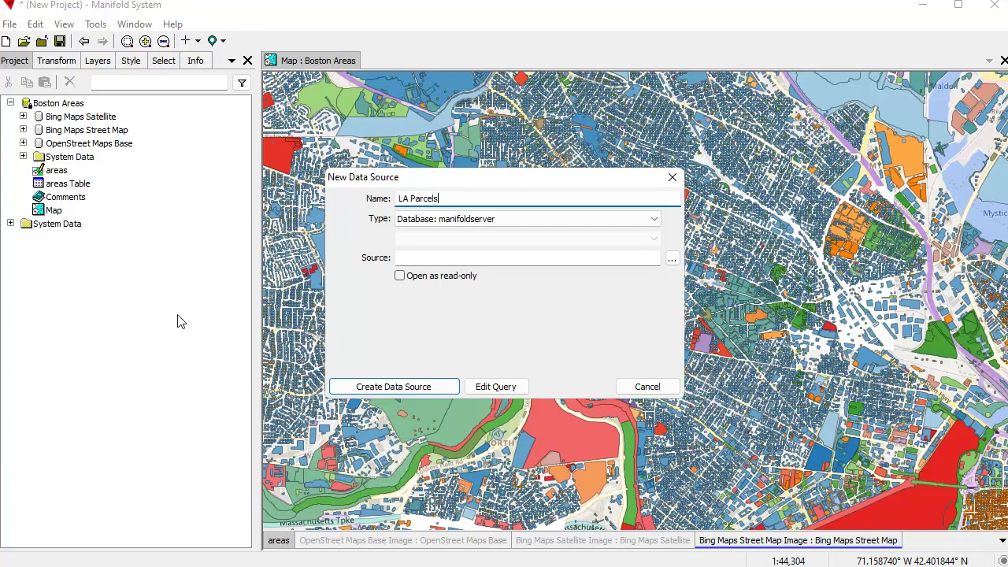
Set its source to server 192.168.2.44:9100 and confirm the connection test succeeds
left_click(671, 258)
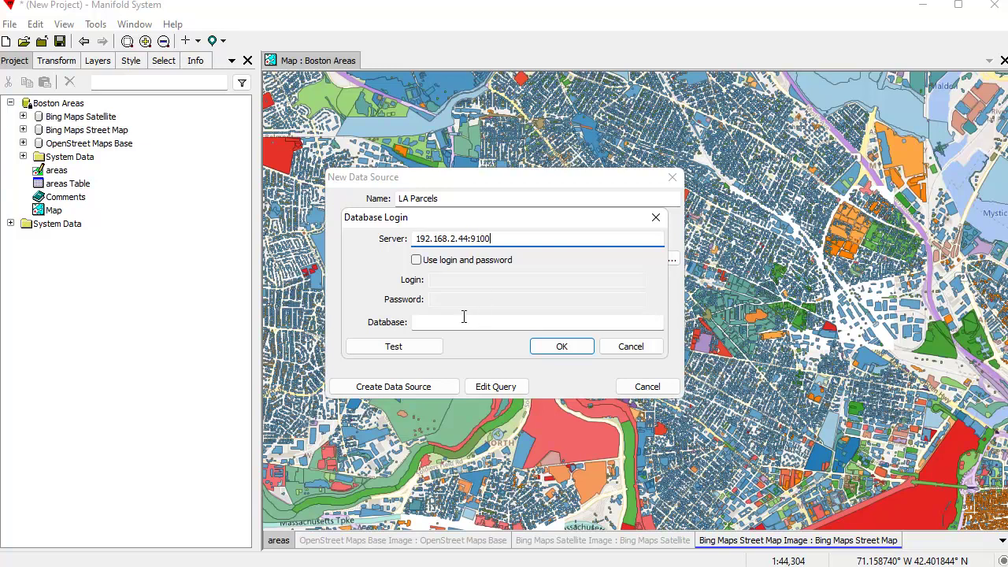
left_click(418, 345)
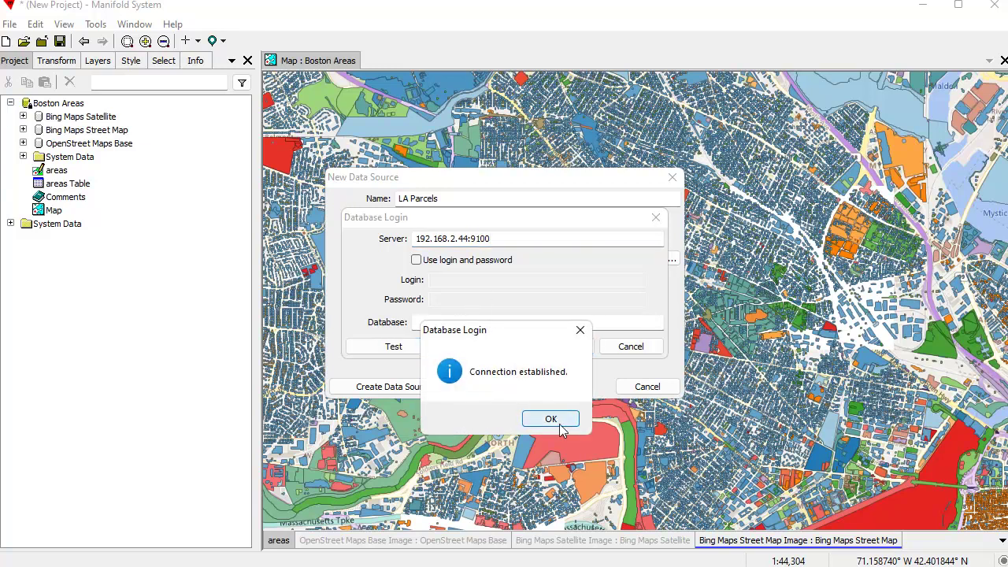
left_click(559, 426)
left_click(574, 349)
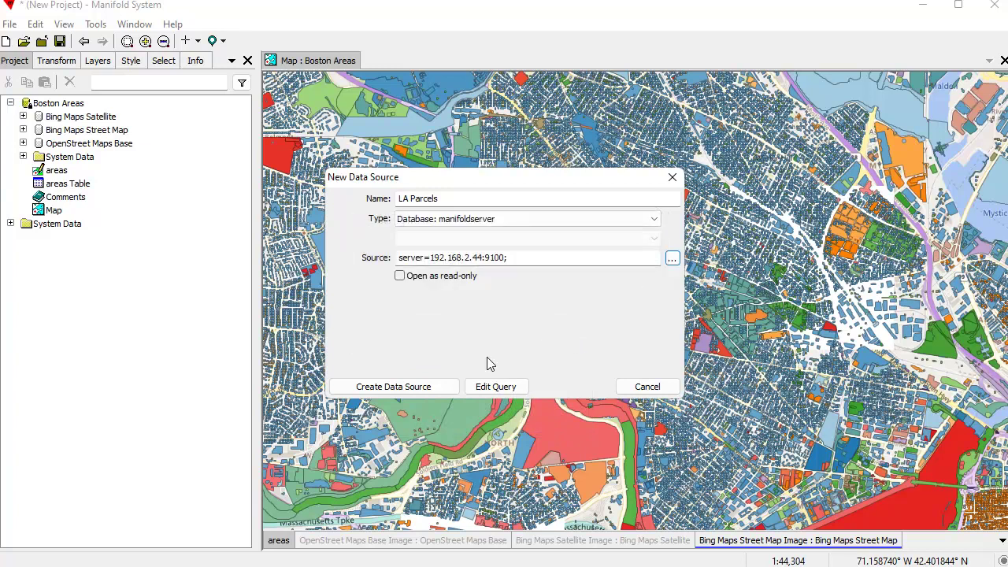
Create the LA Parcels data source, open its Map, and zoom into the Los Angeles parcels
left_click(403, 386)
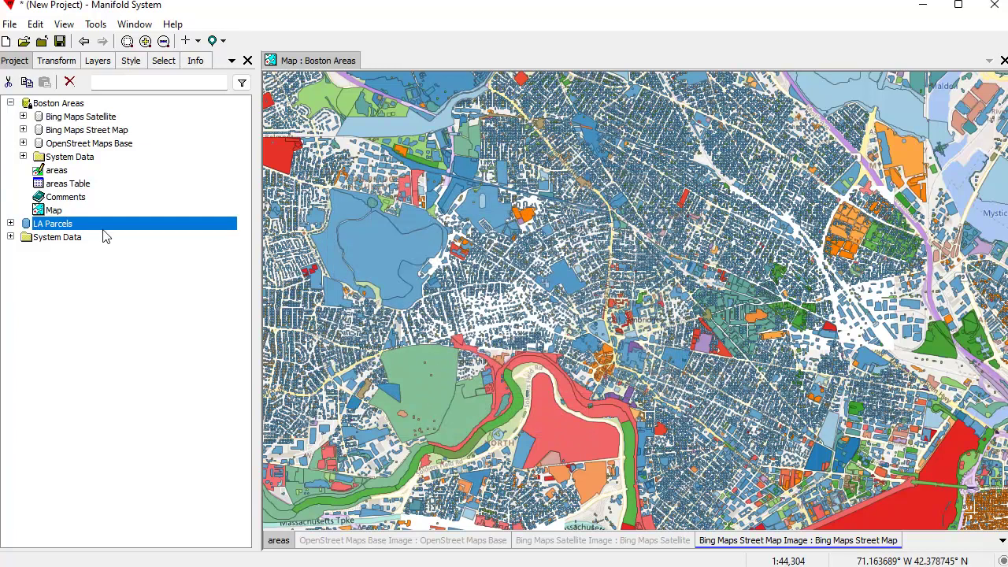
left_click(11, 223)
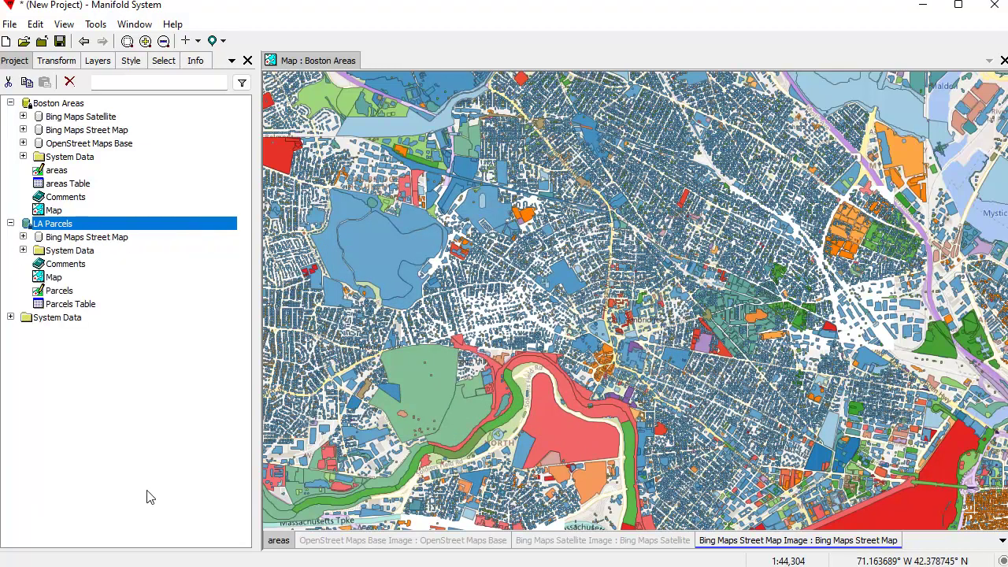
double_click(52, 279)
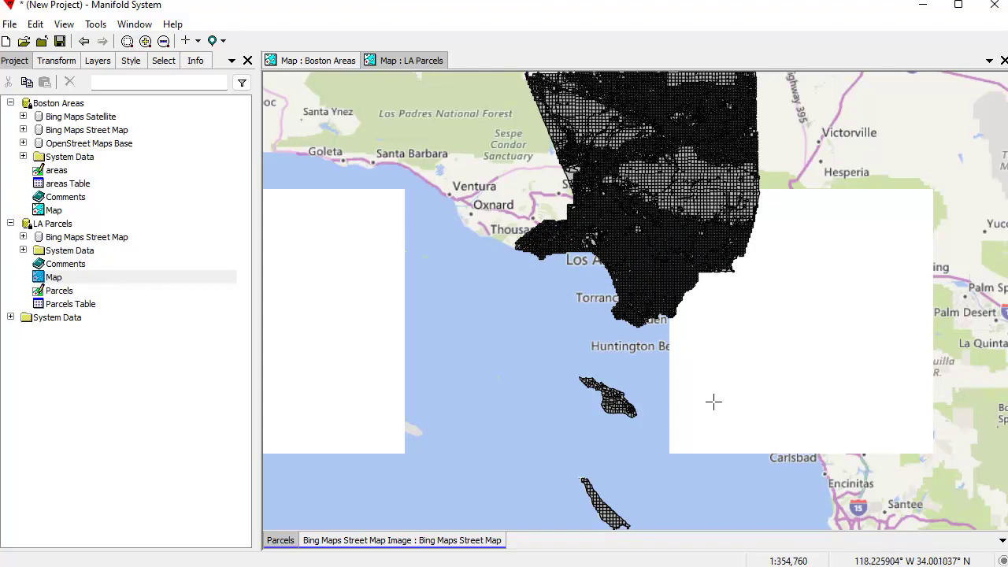
scroll(697, 396, "up", 3)
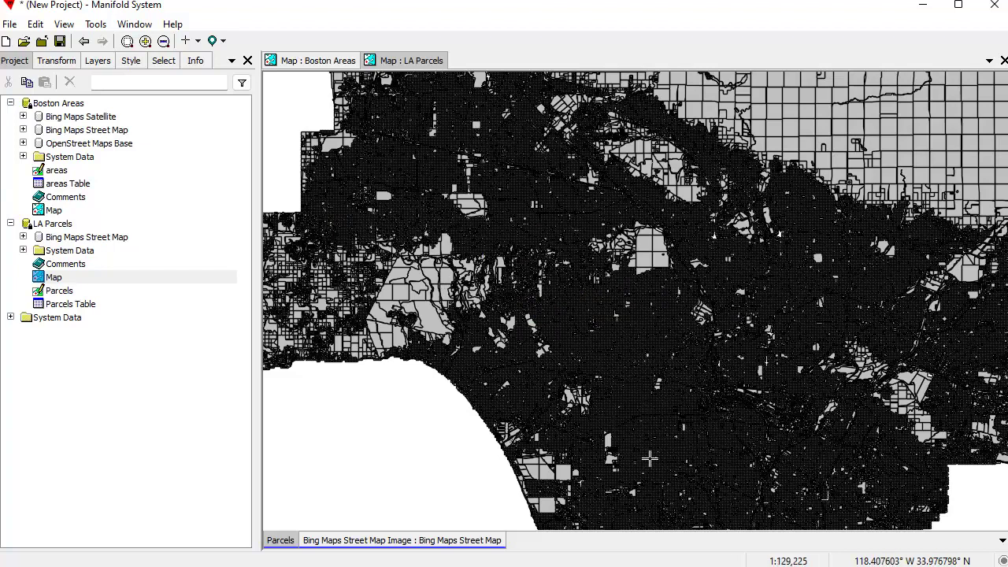
scroll(648, 457, "up", 2)
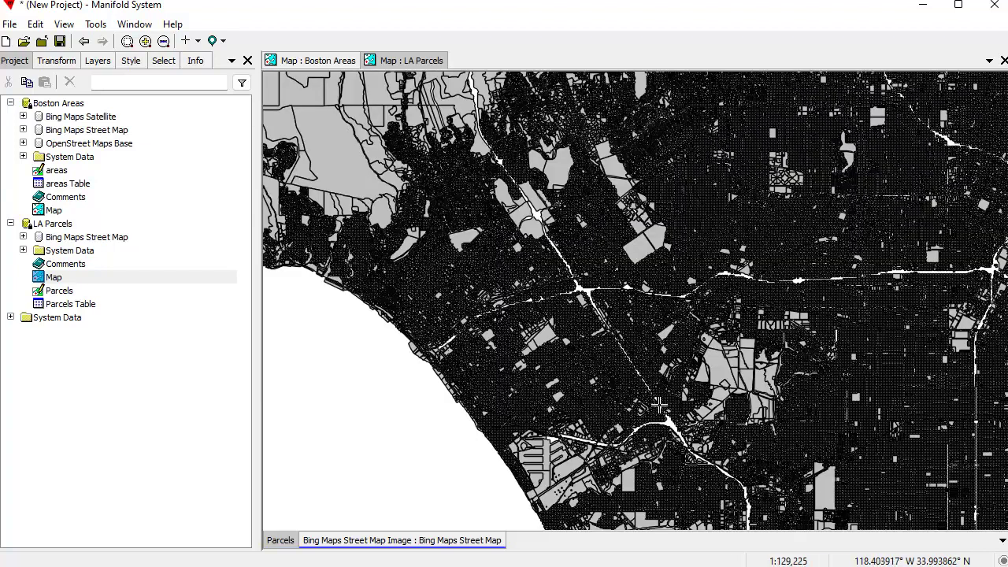
left_click_drag(659, 404, 554, 260)
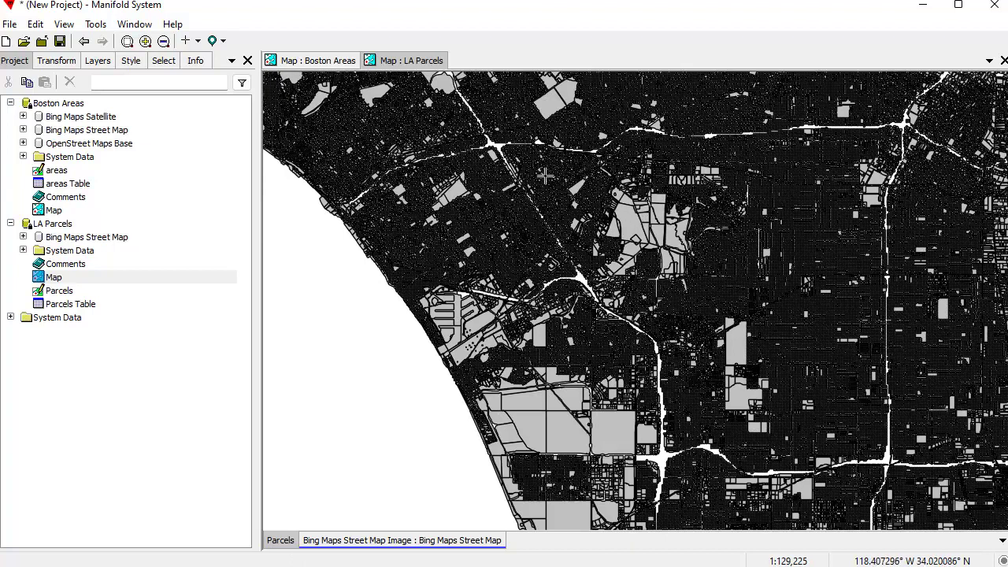
left_click_drag(525, 173, 716, 298)
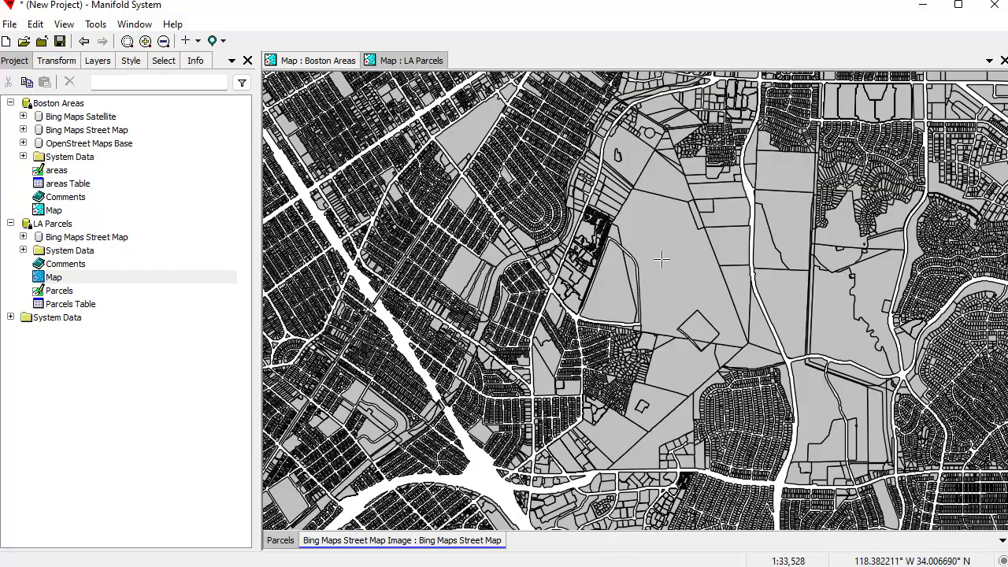
Inspect the attribute records of four LA parcels in the Info pane
left_click(666, 265, "alt")
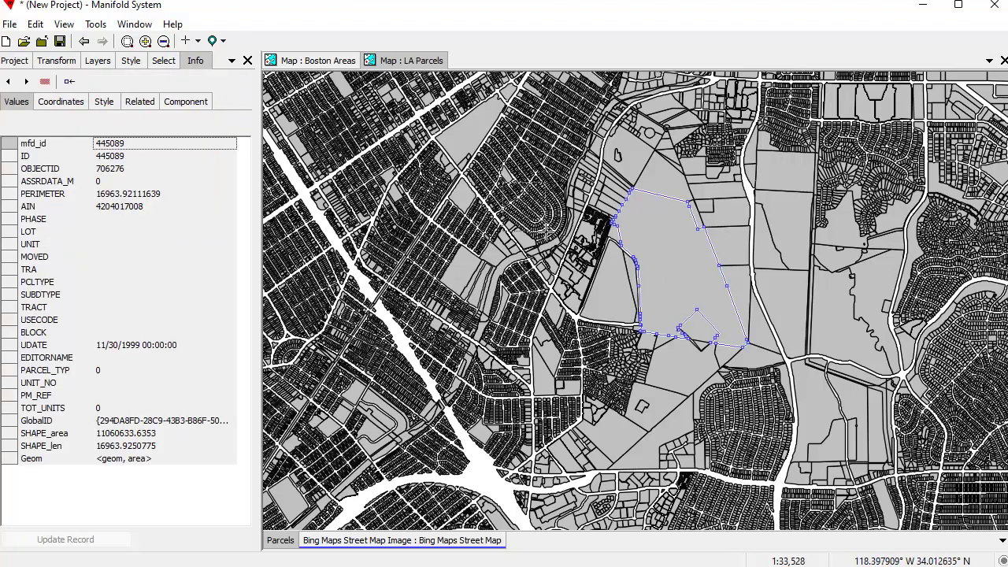
scroll(551, 237, "up", 3)
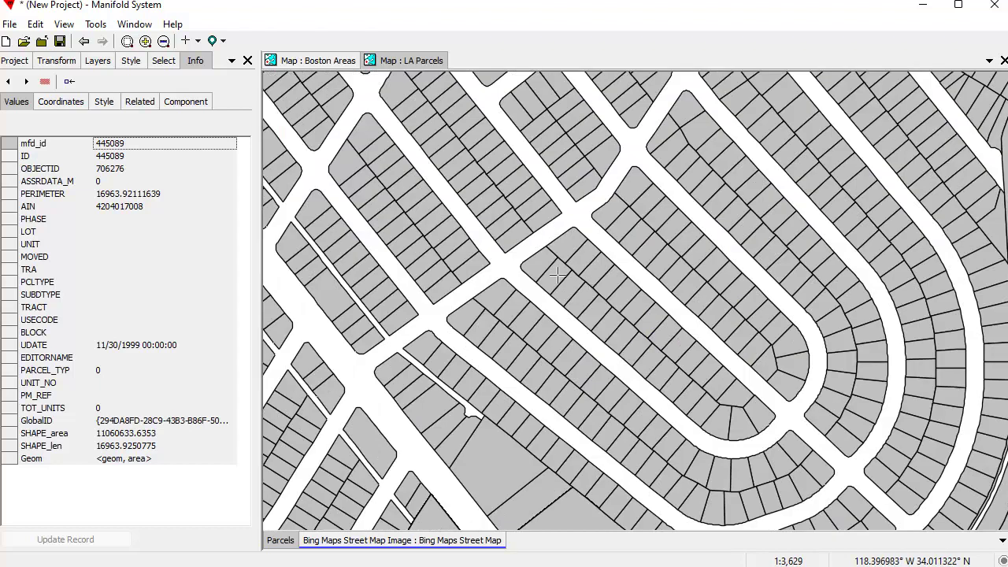
left_click(555, 273)
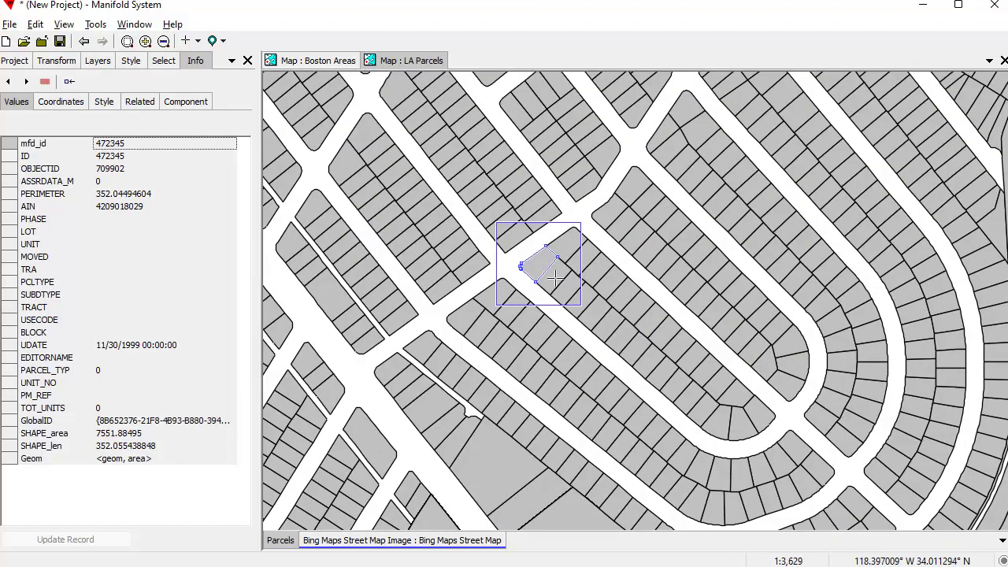
left_click(619, 298)
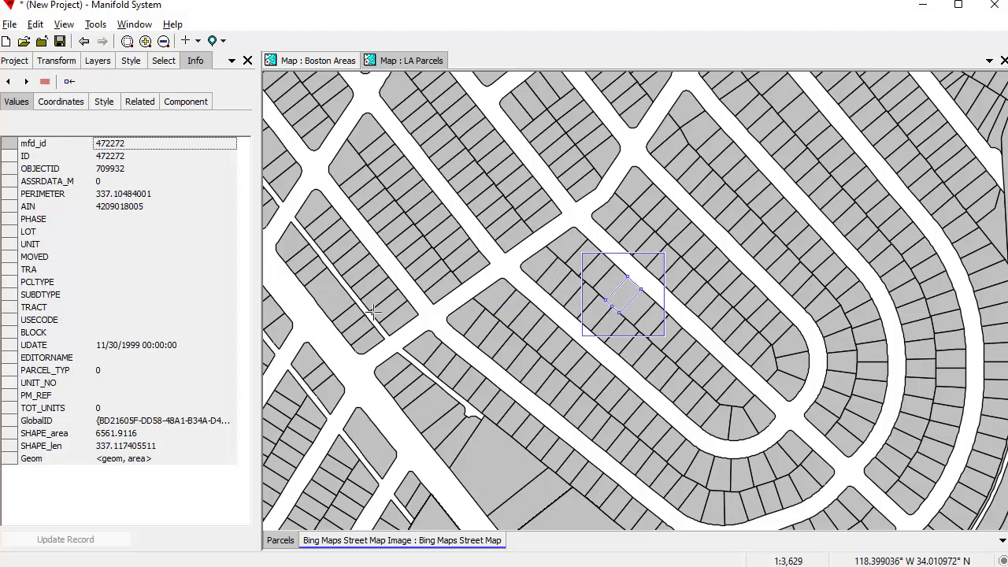
left_click(330, 302)
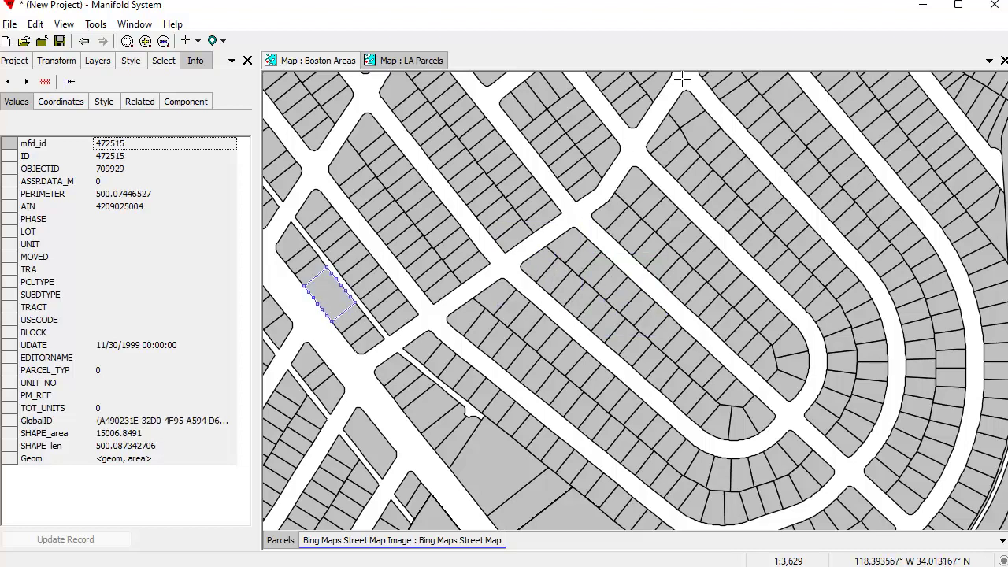
scroll(598, 244, "down", 2)
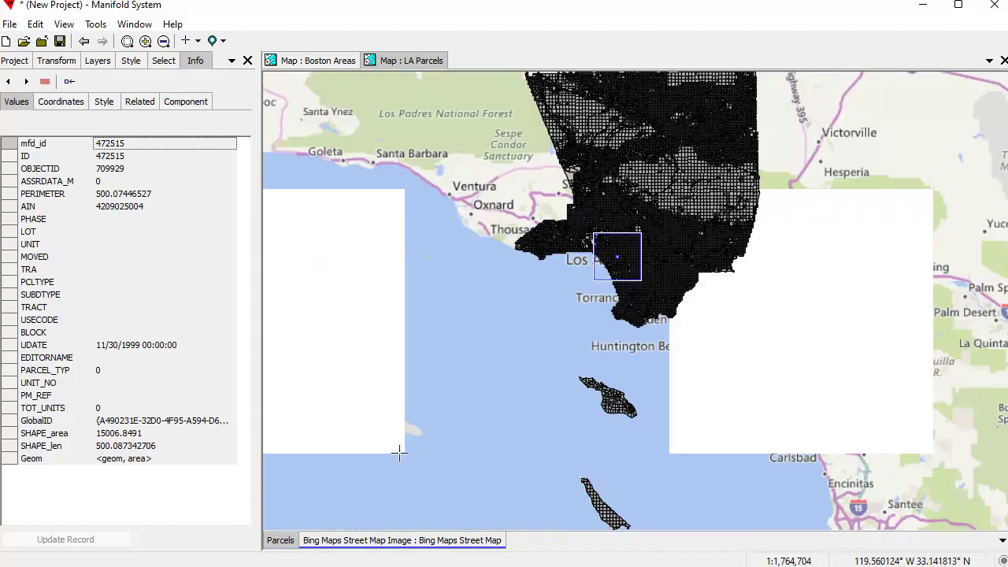
Clear the selection to show map component details, then zoom and pan along the coastal parcels
left_click(398, 452)
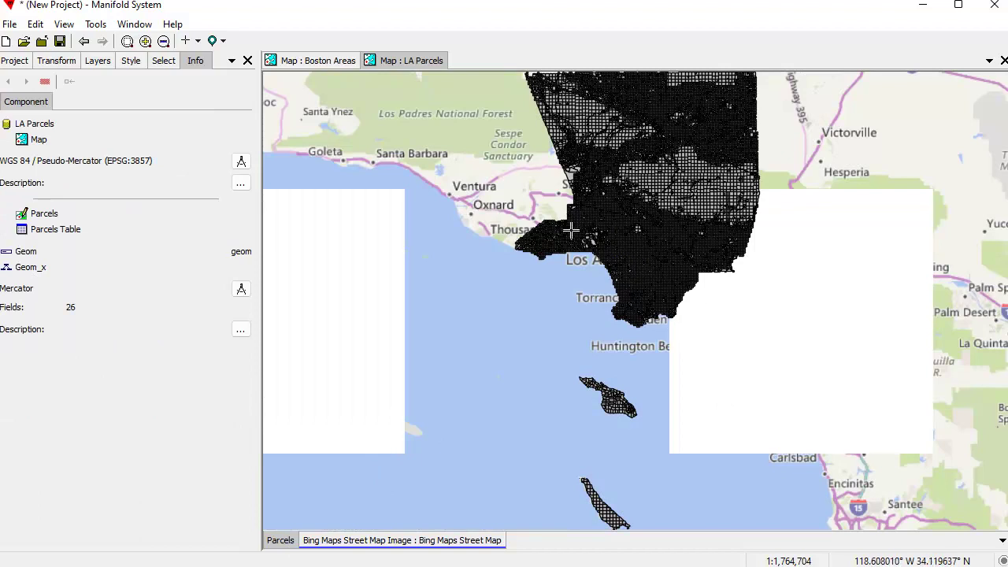
scroll(568, 239, "up", 4)
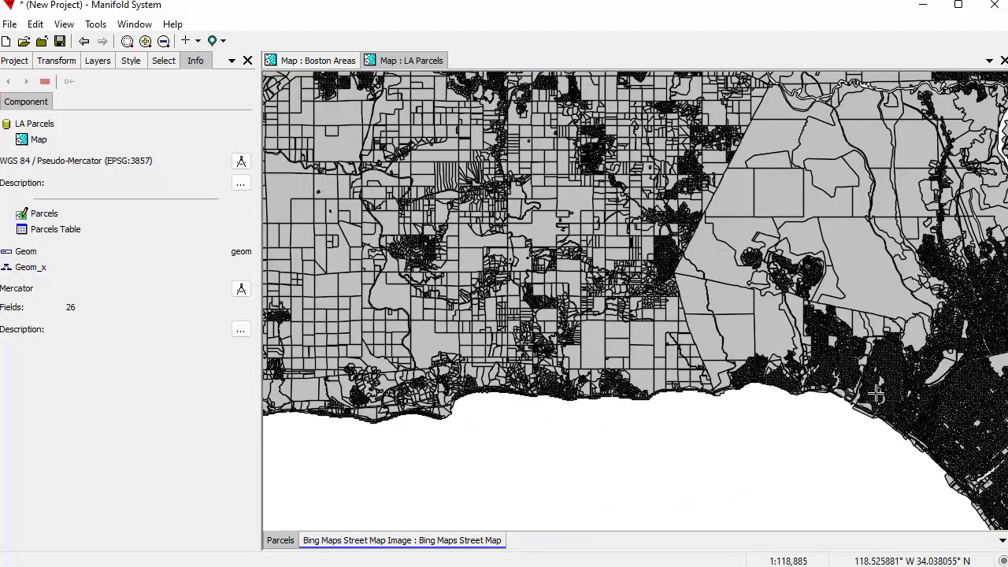
left_click_drag(876, 392, 989, 477)
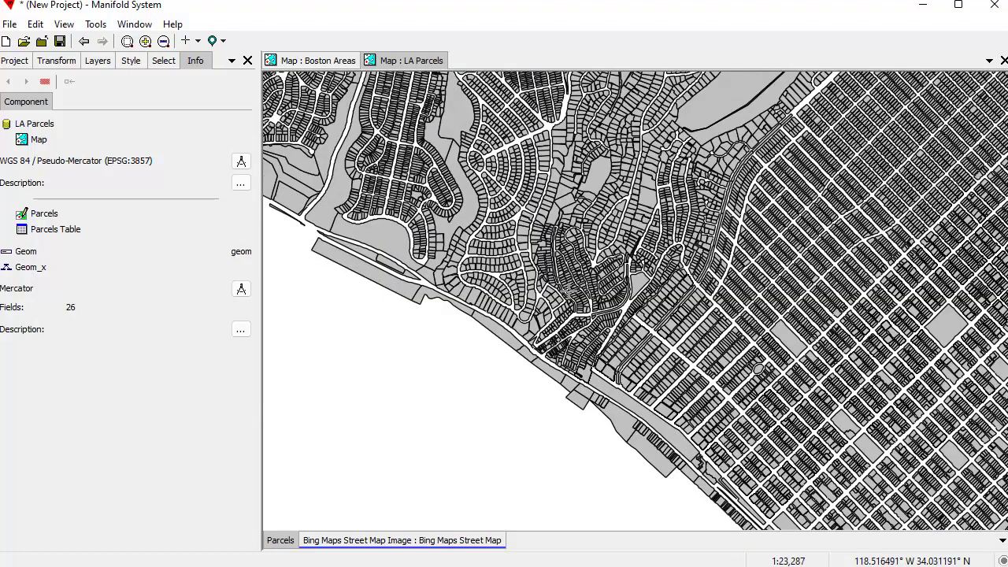
scroll(562, 280, "down", 2)
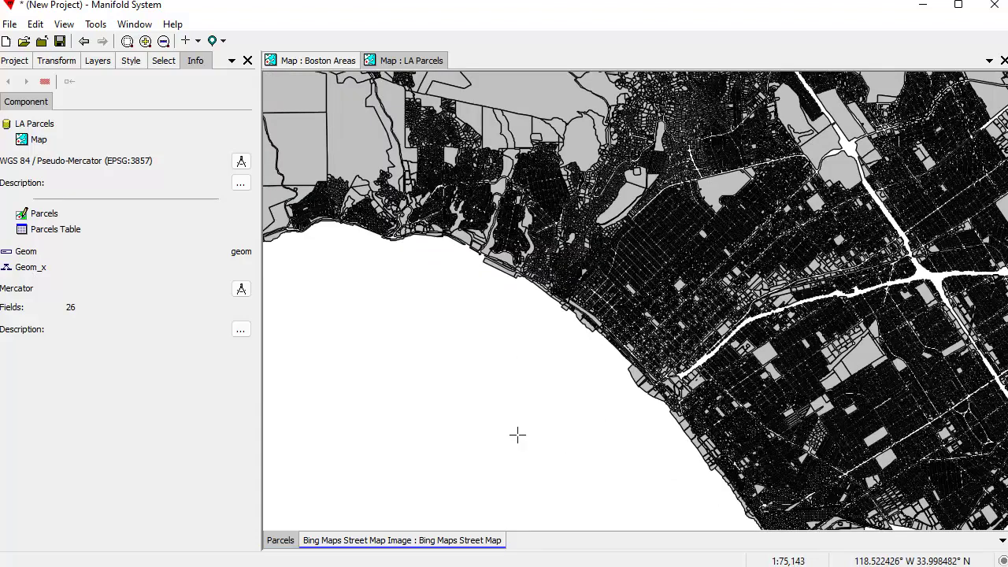
left_click_drag(703, 256, 512, 266)
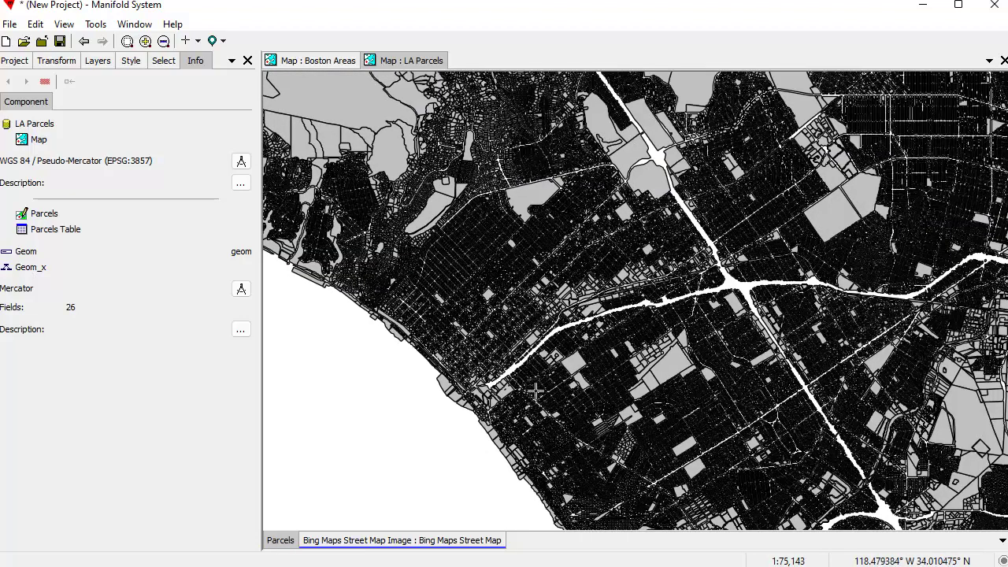
scroll(587, 349, "down", 3)
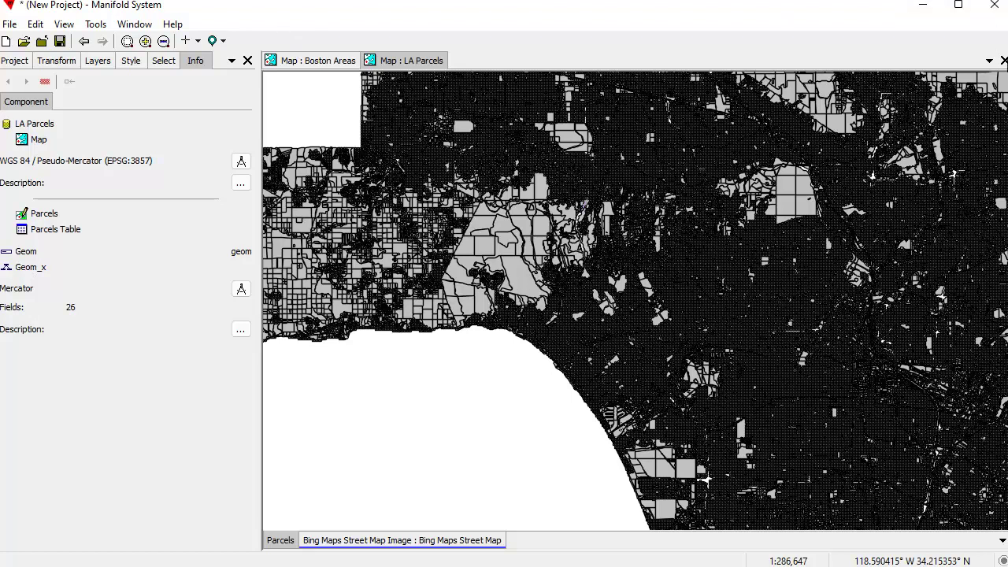
Close the LA Parcels map and review Server Boston's settings without changing them
left_click(1004, 61)
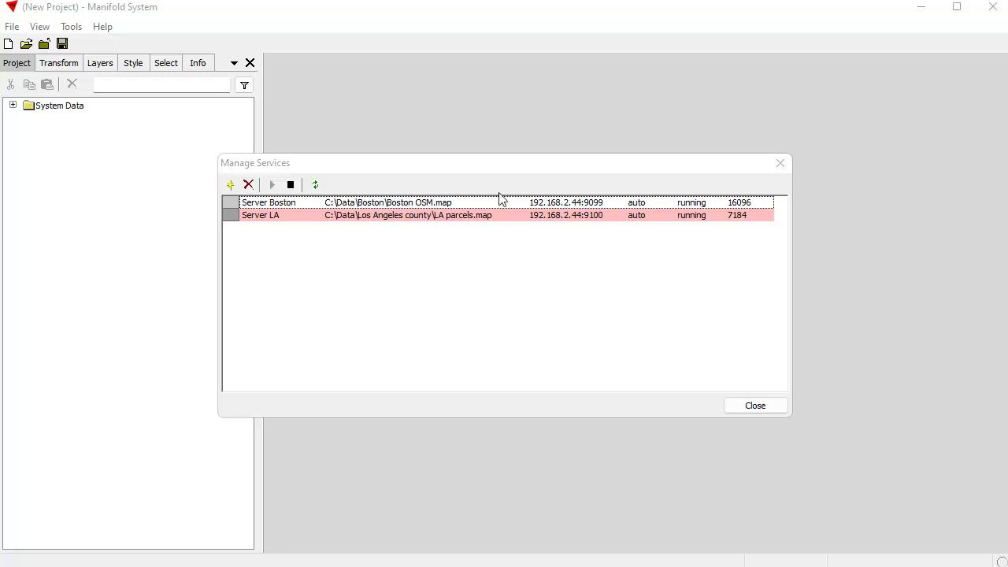
left_click_drag(461, 170, 611, 148)
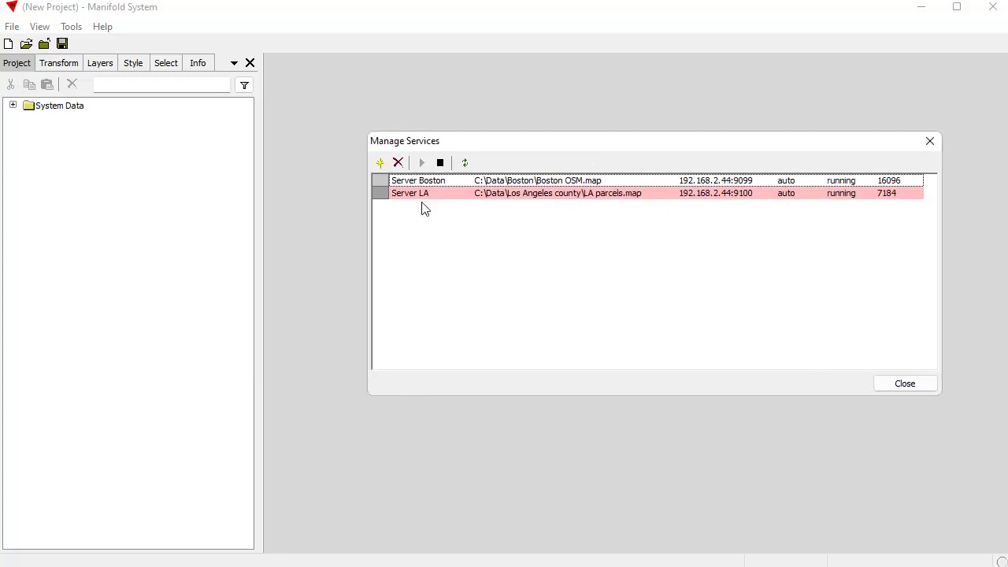
double_click(493, 182)
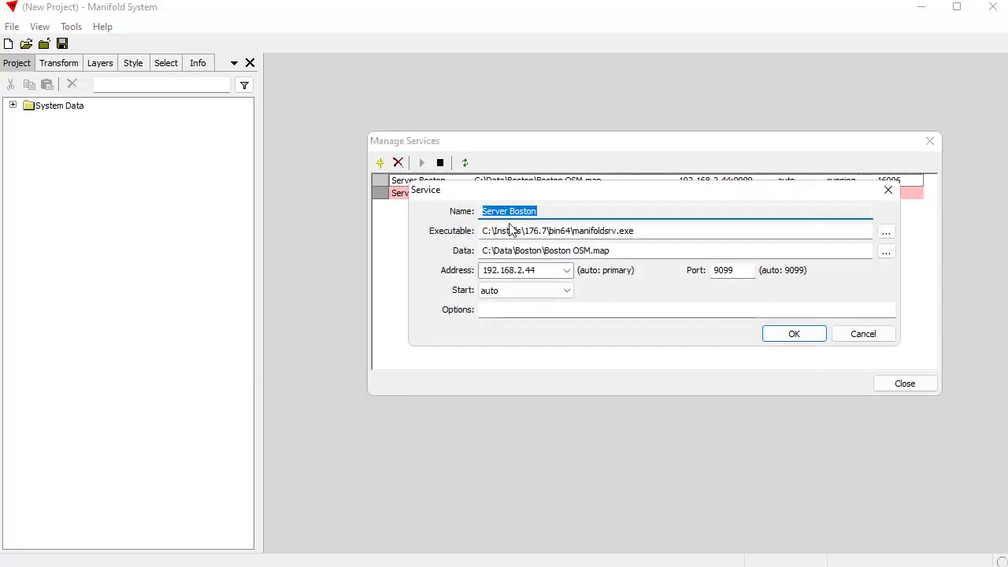
left_click(863, 334)
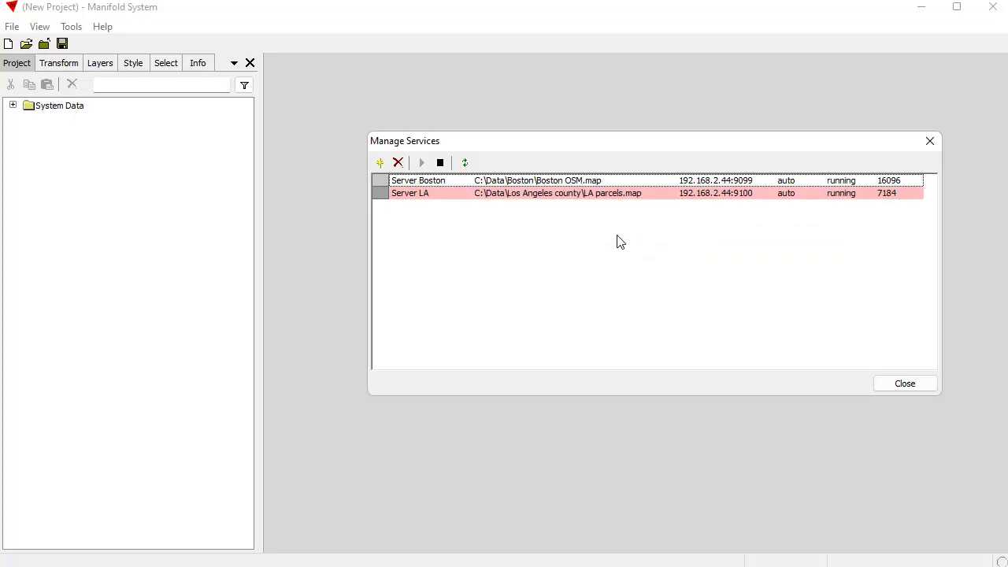
Stop and restart Server LA, refreshing the list to show its new process id 18556
left_click(542, 184)
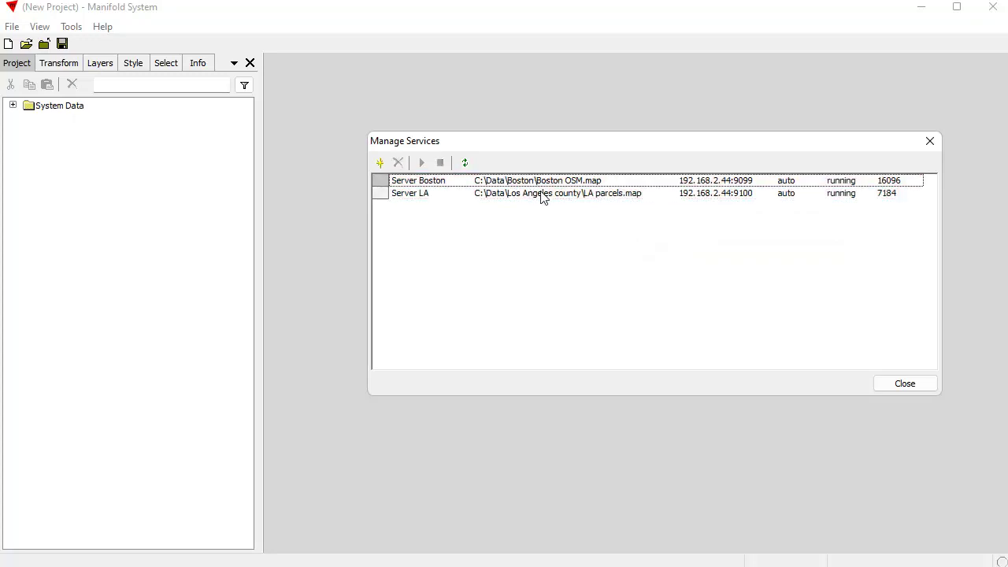
left_click(541, 193, "ctrl")
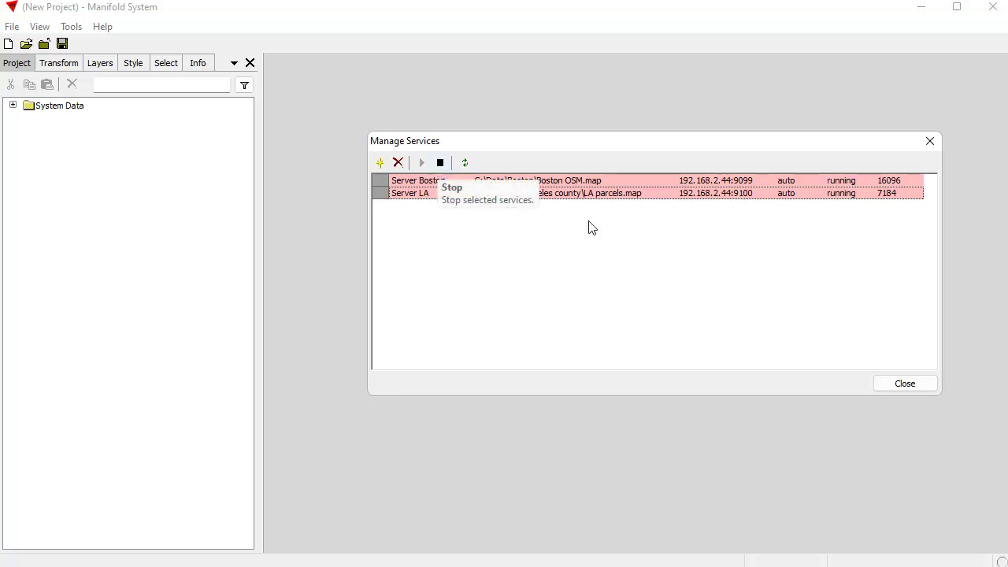
left_click(547, 189)
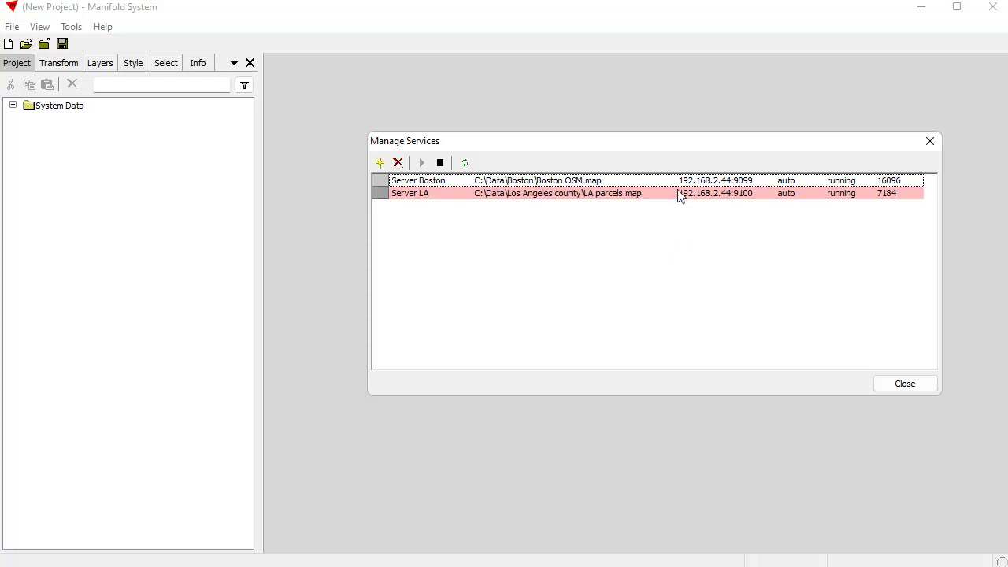
left_click(439, 166)
left_click(466, 163)
left_click(422, 164)
left_click(466, 164)
left_click_drag(619, 154, 574, 158)
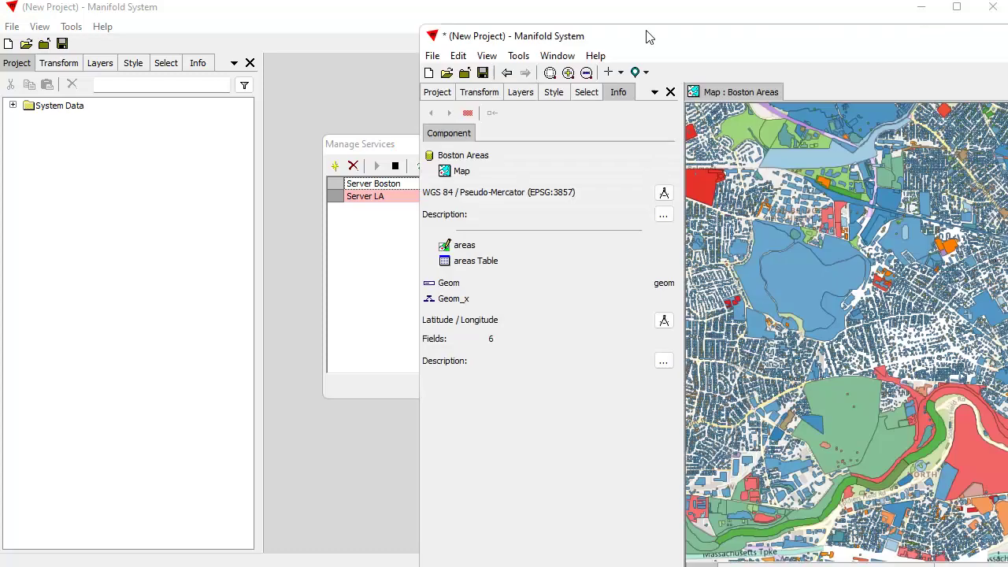
left_click_drag(648, 36, 344, 31)
Show the client project tree listing Boston Areas and LA Parcels
left_click(47, 88)
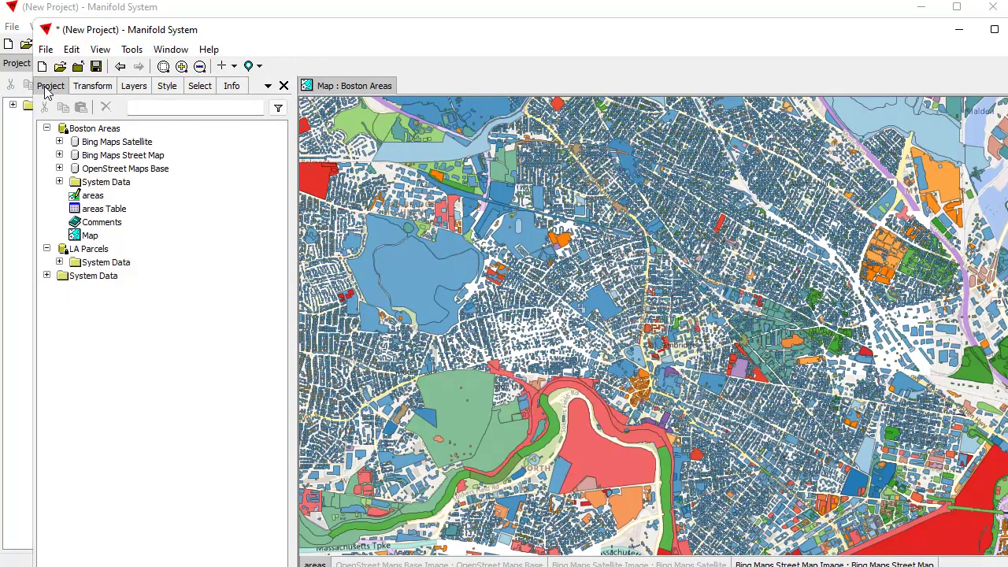